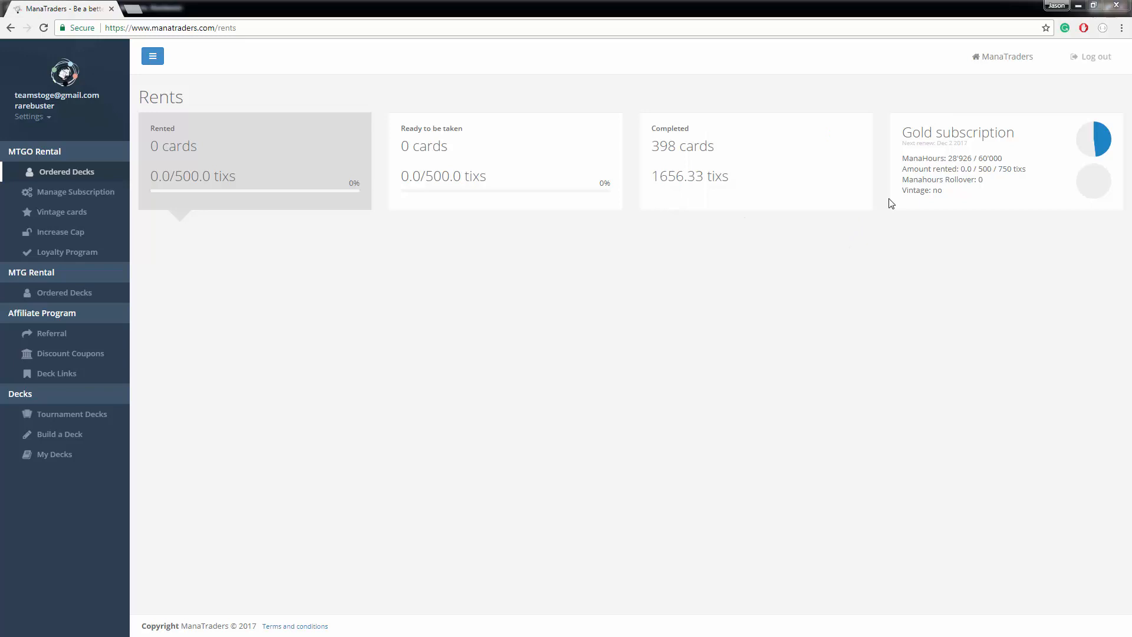
Highlight the Gold subscription heading, next renewal date and ManaHours usage lines in turn.
{"action": "left_click_drag", "start_coordinate": [903, 133], "coordinate": [1032, 145]}
{"action": "left_click", "coordinate": [1006, 160]}
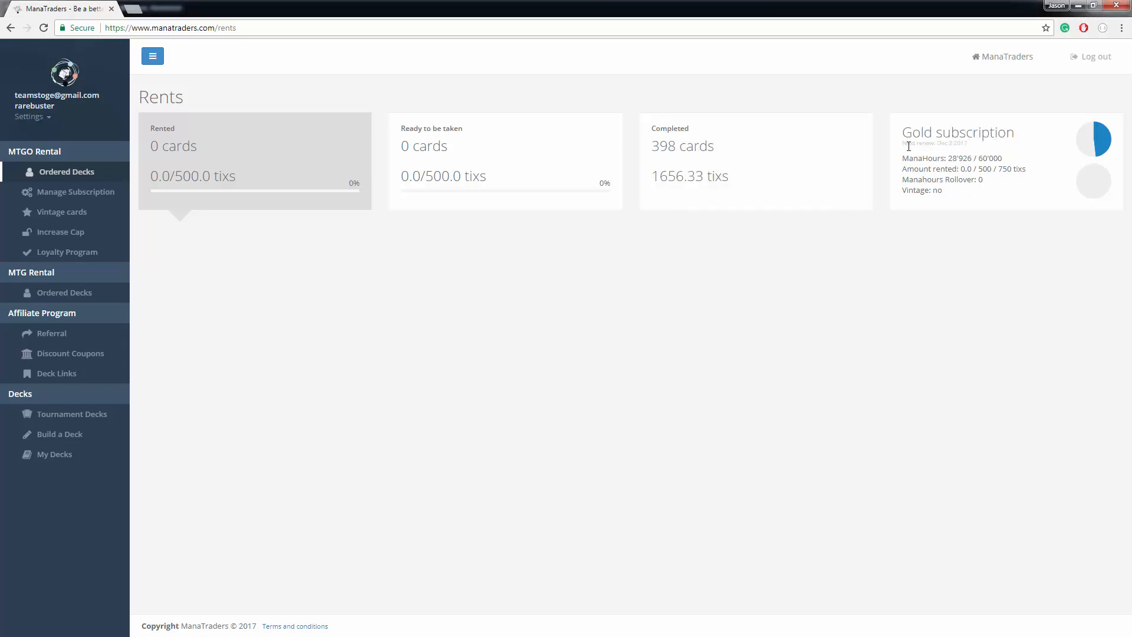
{"action": "left_click_drag", "start_coordinate": [902, 142], "coordinate": [986, 149]}
{"action": "left_click", "coordinate": [984, 217]}
{"action": "left_click_drag", "start_coordinate": [902, 157], "coordinate": [1018, 161]}
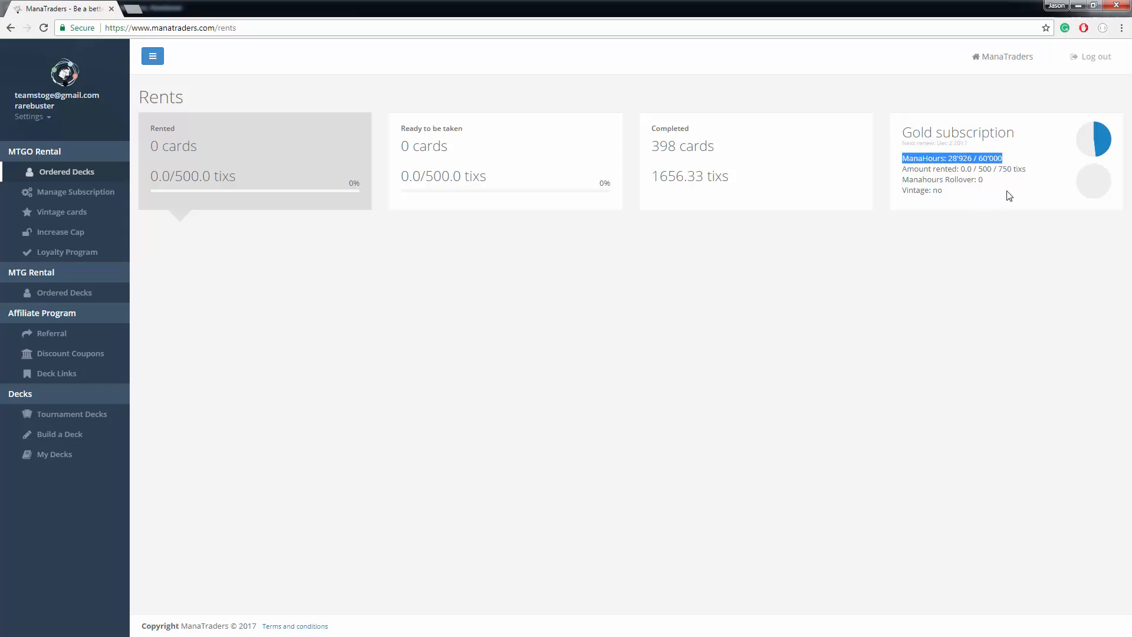
{"action": "left_click", "coordinate": [971, 200]}
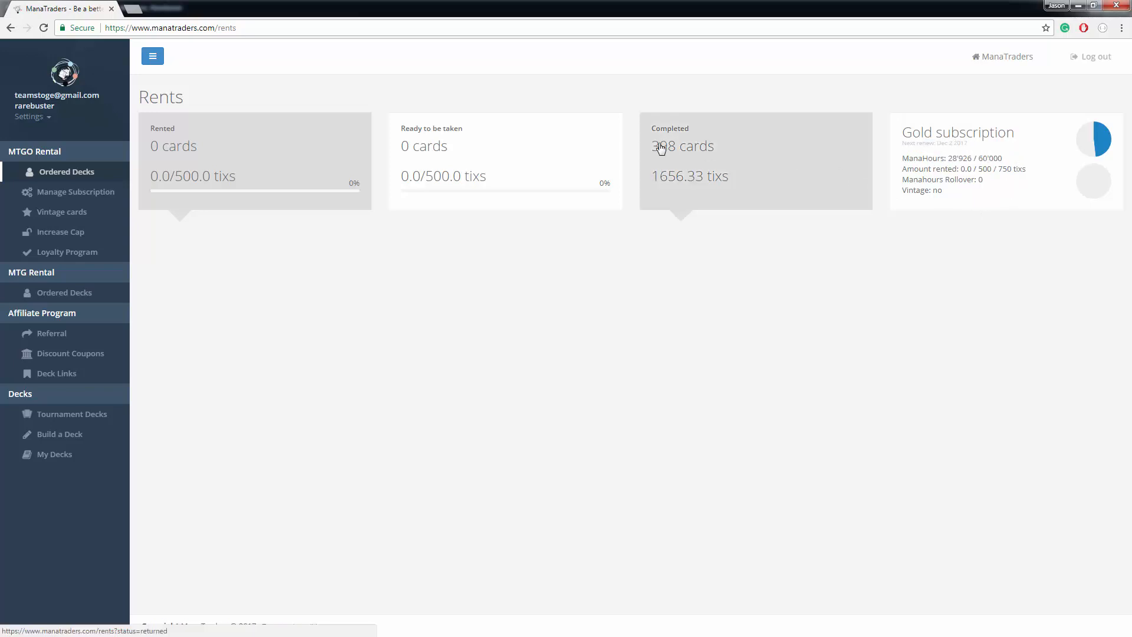
Switch from the currently rented cards to the list of returned cards with dates and destination bots.
{"action": "left_click", "coordinate": [341, 161]}
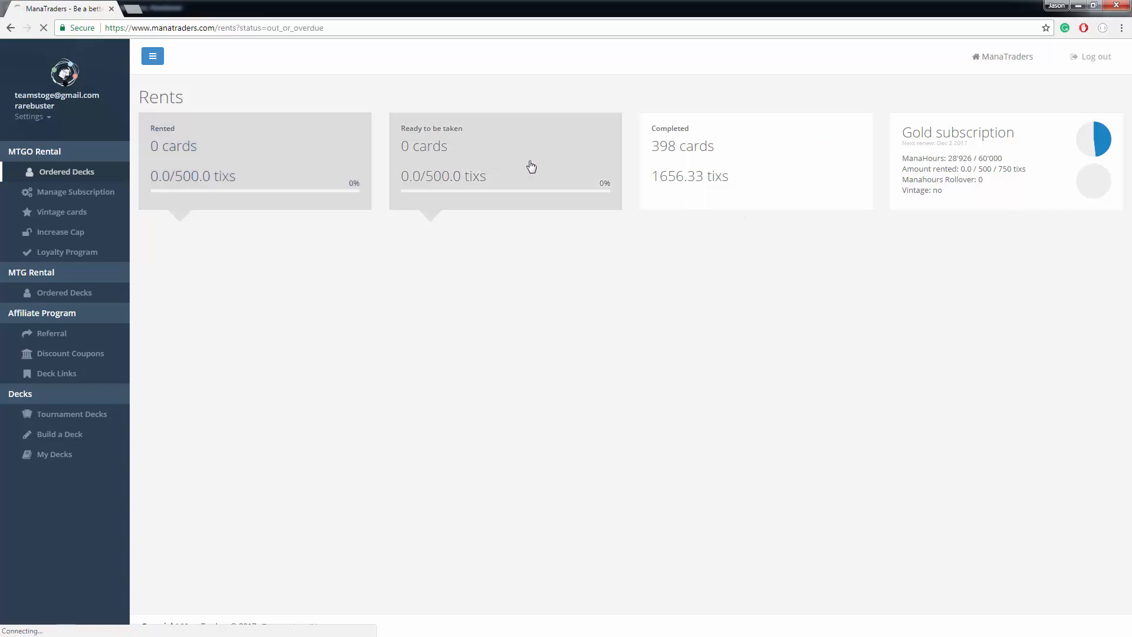
{"action": "left_click", "coordinate": [695, 156]}
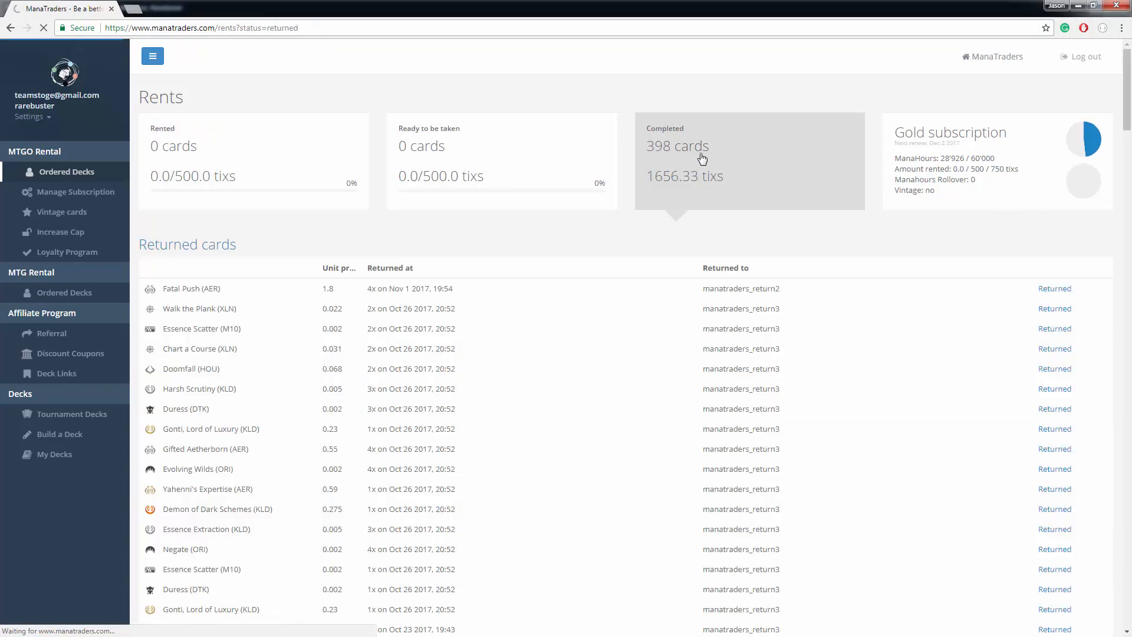
{"action": "scroll", "coordinate": [532, 328], "scroll_direction": "down", "scroll_amount": 3}
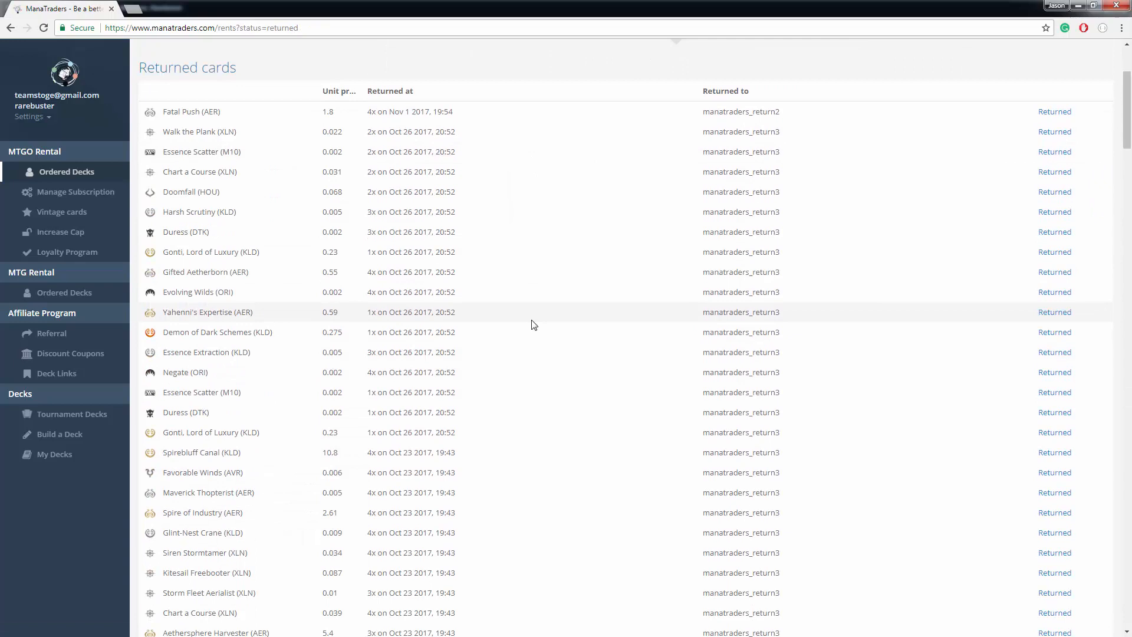
{"action": "scroll", "coordinate": [532, 327], "scroll_direction": "up", "scroll_amount": 3}
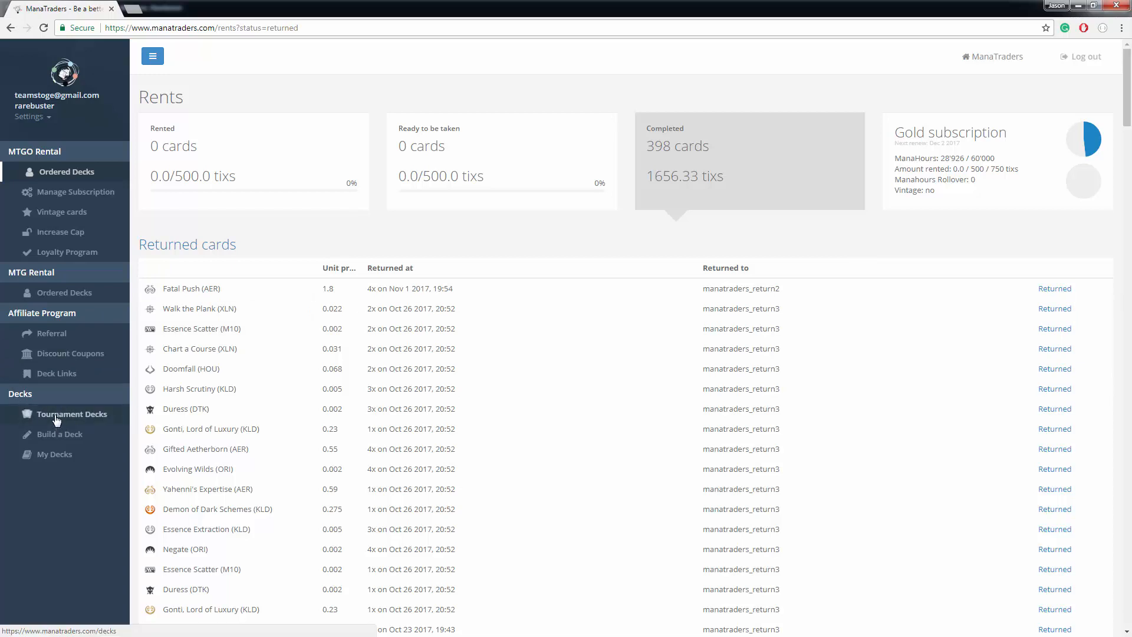
View the card list of the saved Esper Control deck 'Anything but lantern' from My Decks.
{"action": "left_click", "coordinate": [57, 455]}
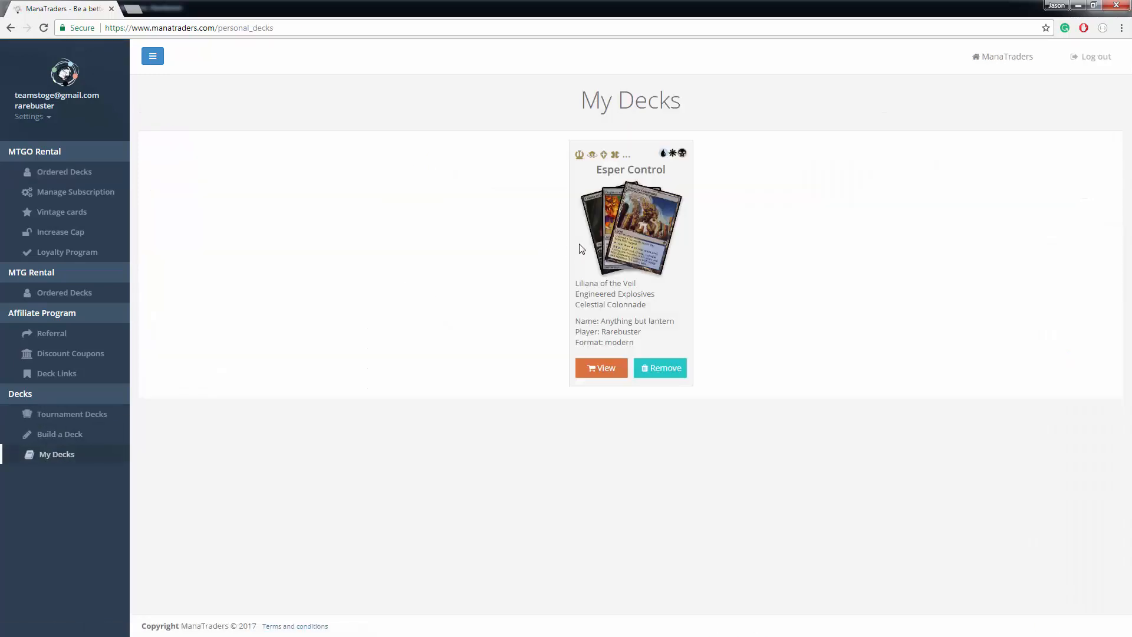
{"action": "left_click_drag", "start_coordinate": [596, 170], "coordinate": [679, 181]}
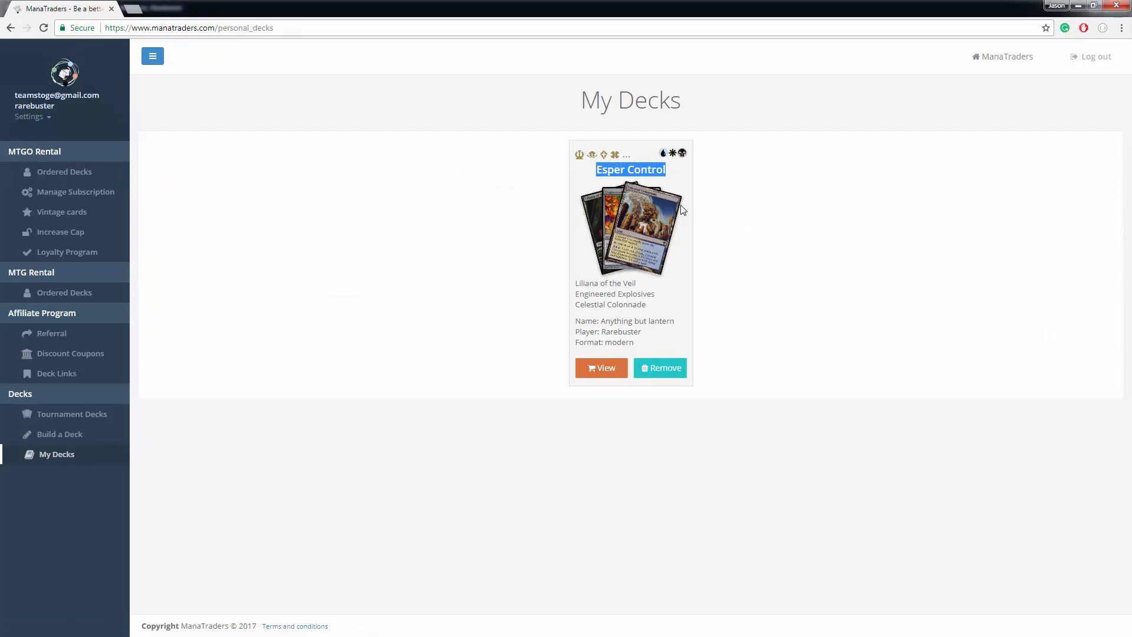
{"action": "left_click", "coordinate": [600, 370]}
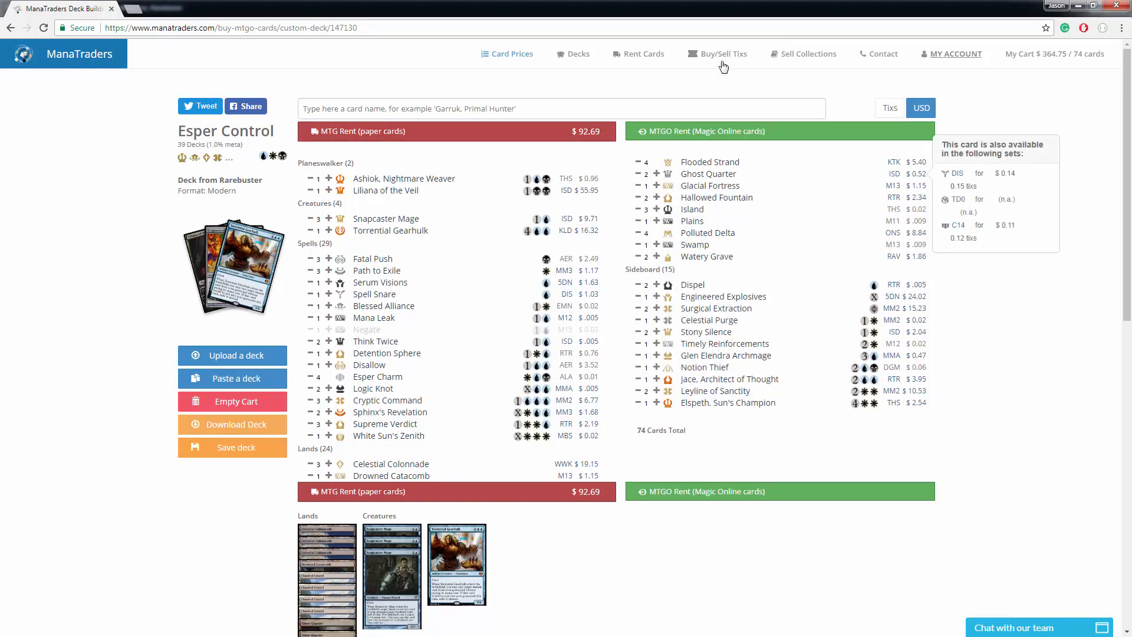
Choose the first-place Oct 29 2017 Ub Control list (75 cards) and start an MTGO rent of it.
{"action": "left_click", "coordinate": [571, 54]}
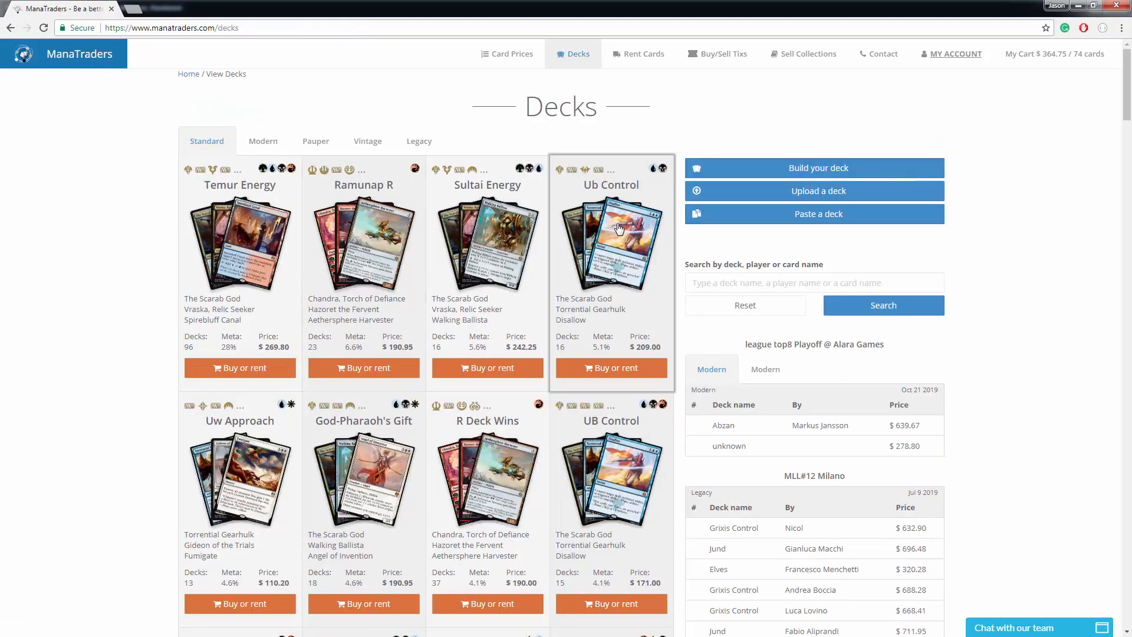
{"action": "left_click", "coordinate": [619, 229]}
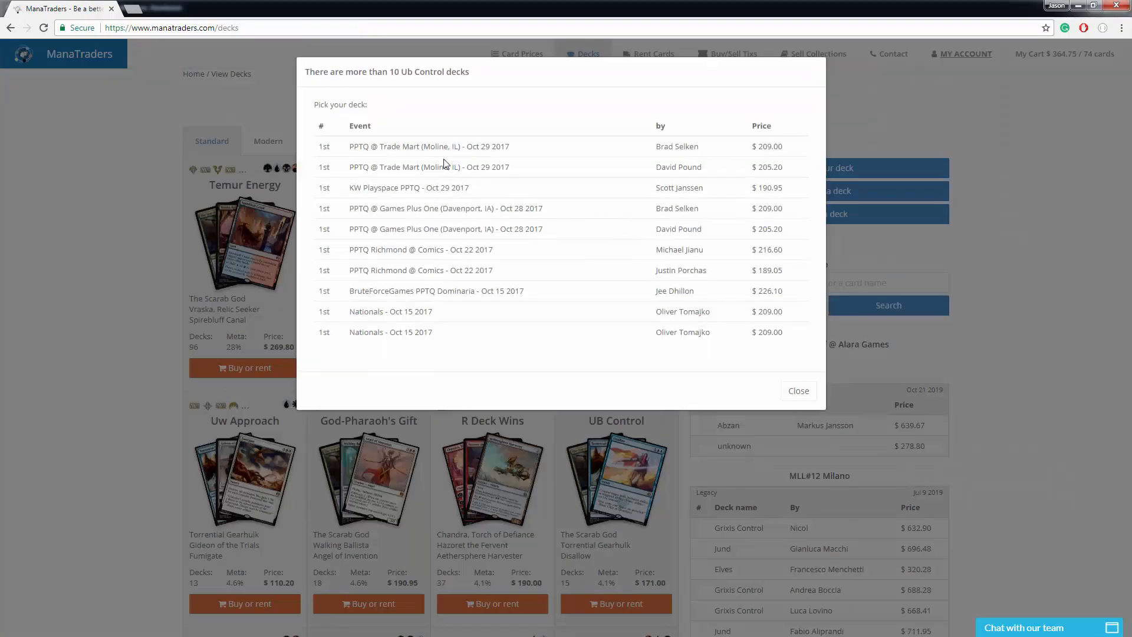
{"action": "left_click", "coordinate": [480, 155]}
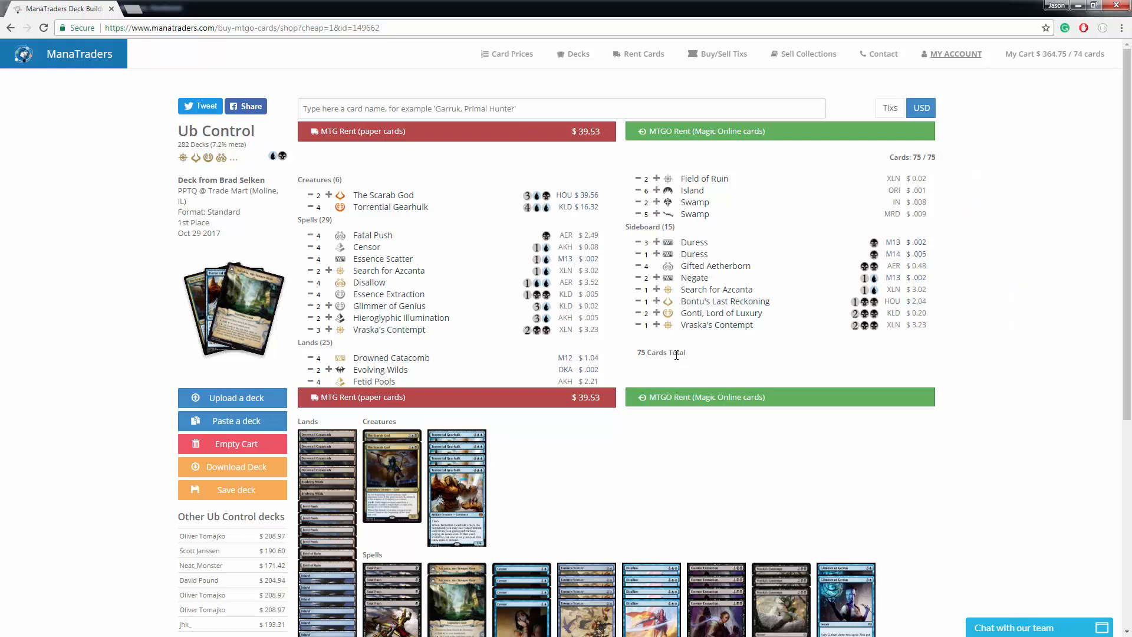
{"action": "left_click_drag", "start_coordinate": [697, 356], "coordinate": [629, 354]}
{"action": "left_click", "coordinate": [756, 131]}
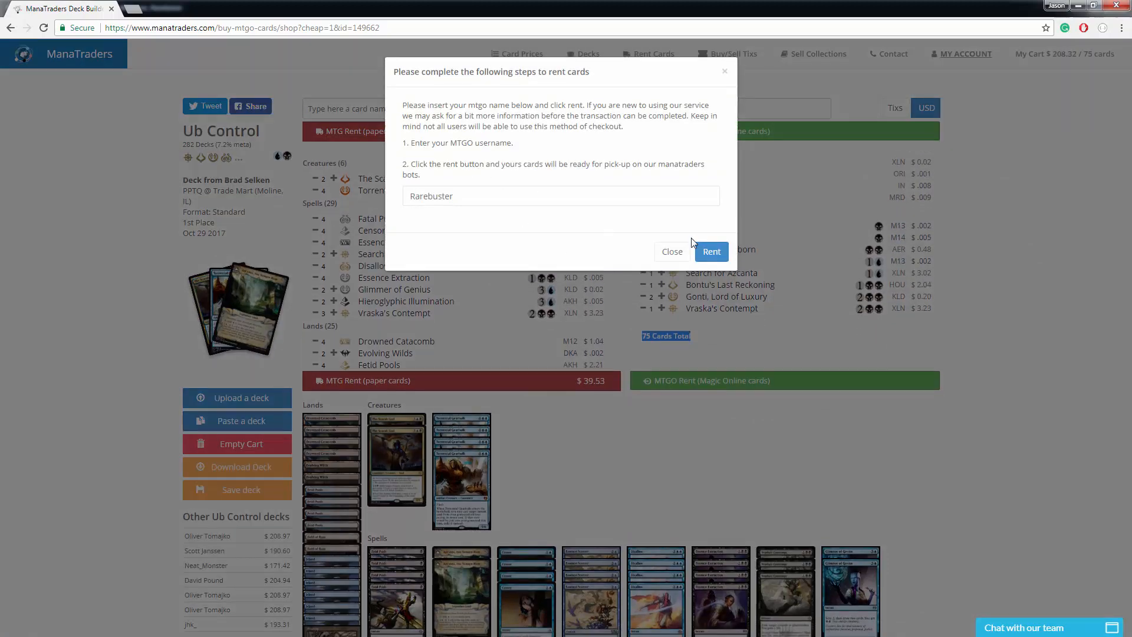
Confirm the rental so 62 cards are reserved on the delivery bot.
{"action": "left_click", "coordinate": [713, 255]}
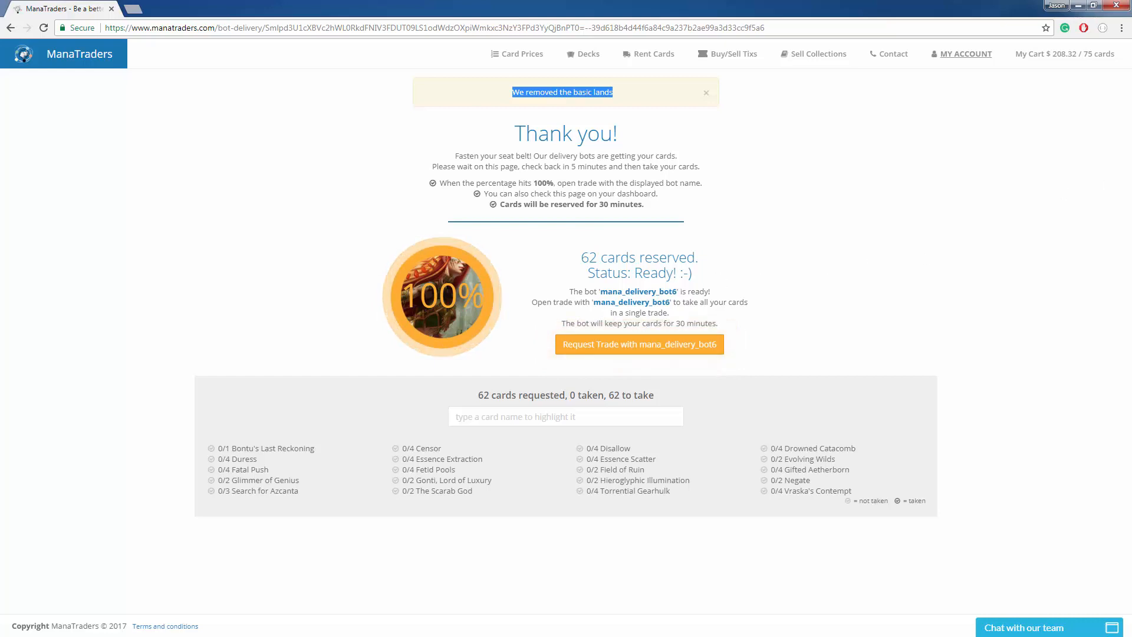
Accept Mana_Delivery_Bot6's trade in Magic Online, then submit and confirm it to receive the 62 cards.
{"action": "key", "text": "alt+Tab"}
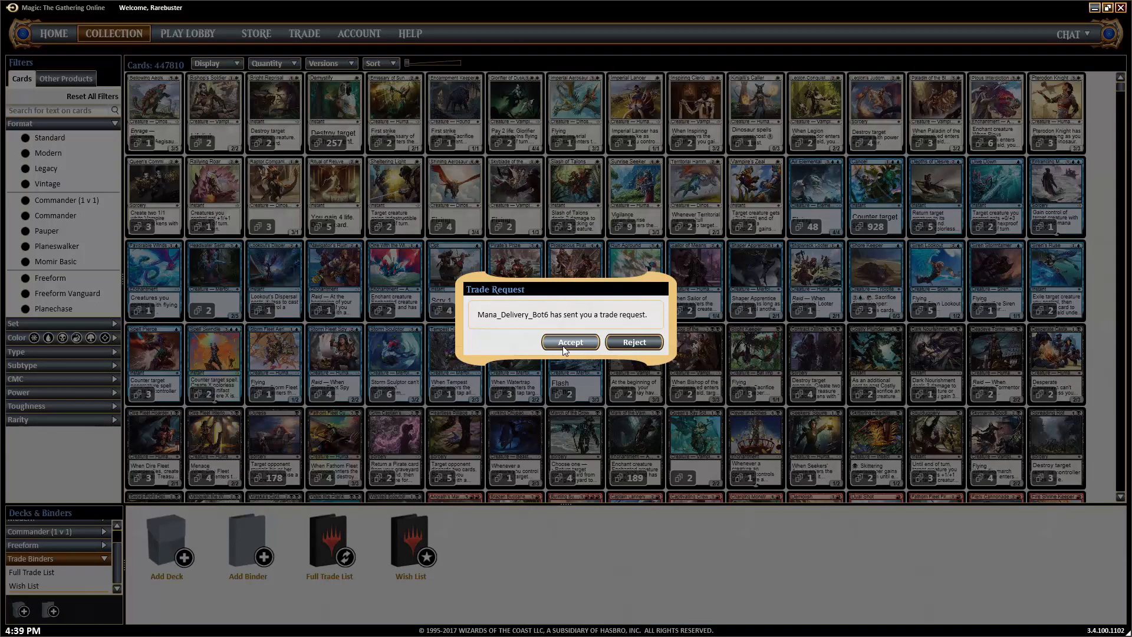
{"action": "left_click", "coordinate": [566, 345]}
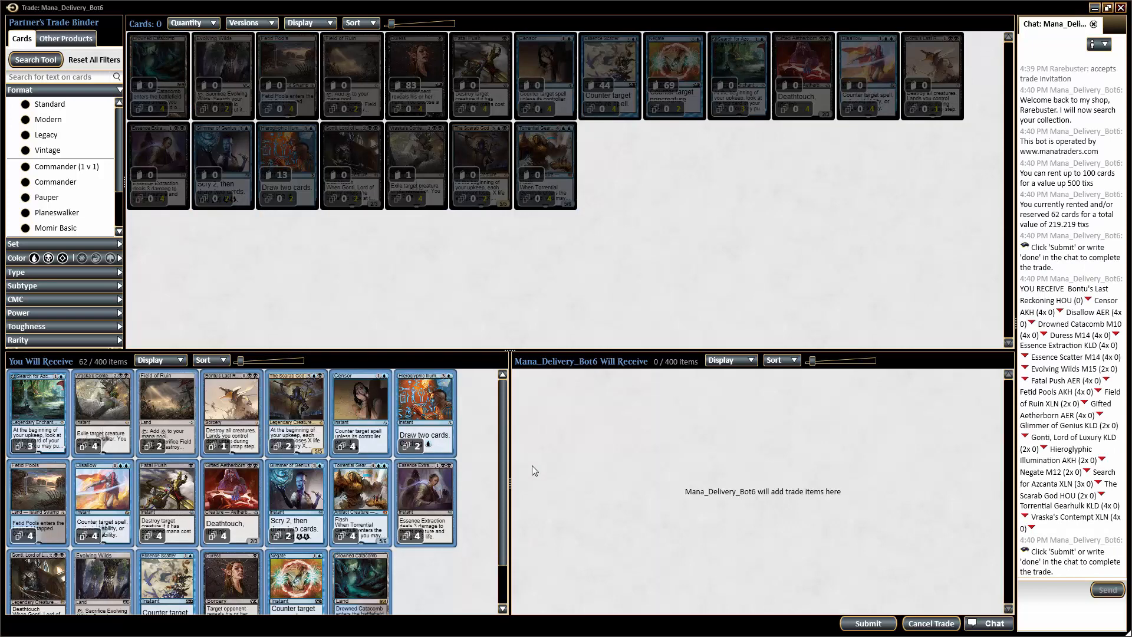
{"action": "left_click", "coordinate": [868, 623]}
{"action": "left_click", "coordinate": [803, 623]}
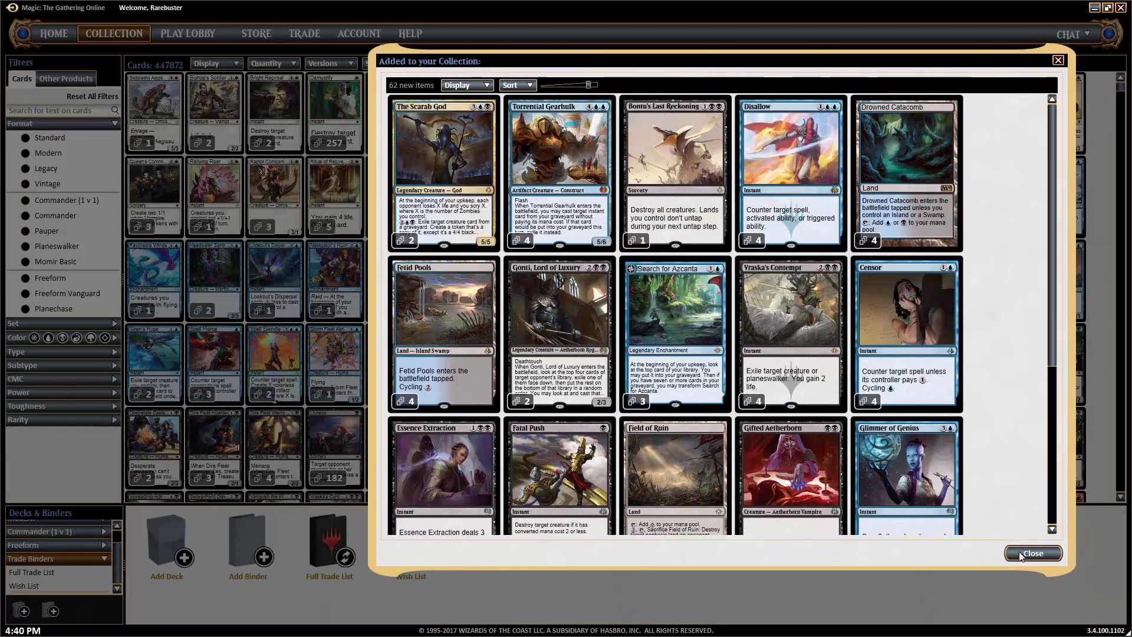
Back in the browser, view the rentals dashboard and highlight 28'926 of 60'000 ManaHours used.
{"action": "left_click", "coordinate": [1026, 554]}
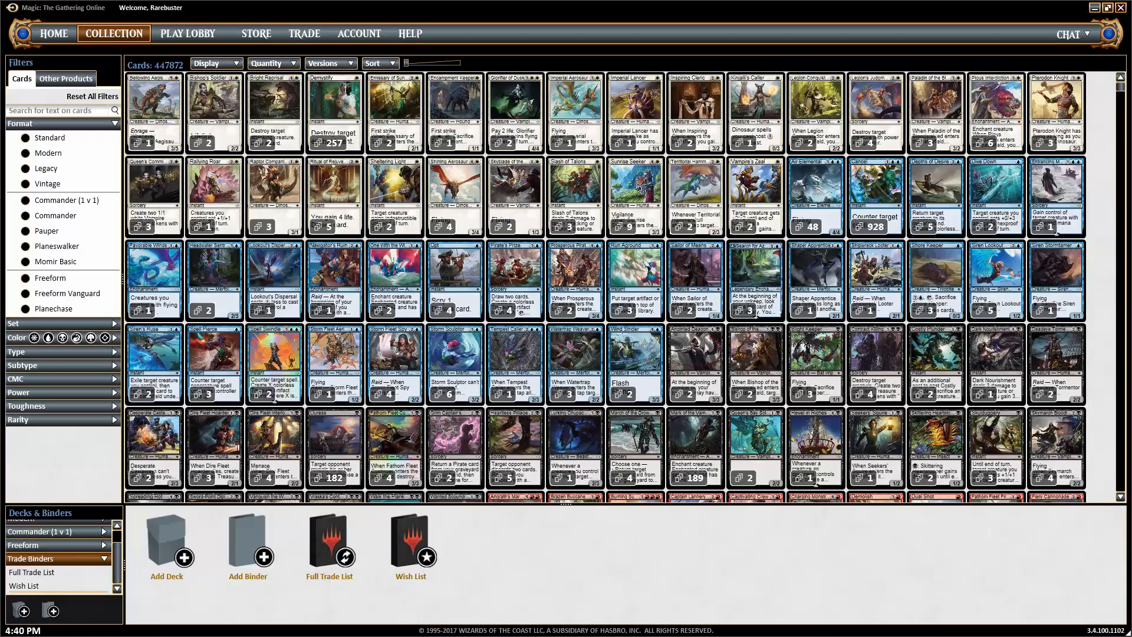
{"action": "key", "text": "alt+Tab"}
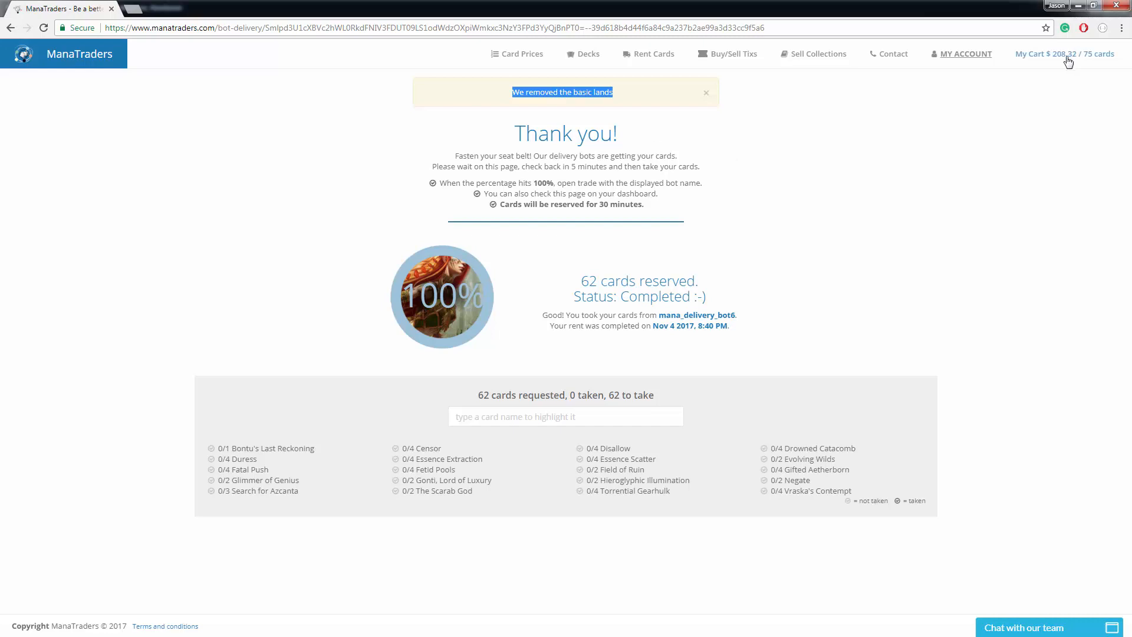
{"action": "left_click", "coordinate": [966, 54]}
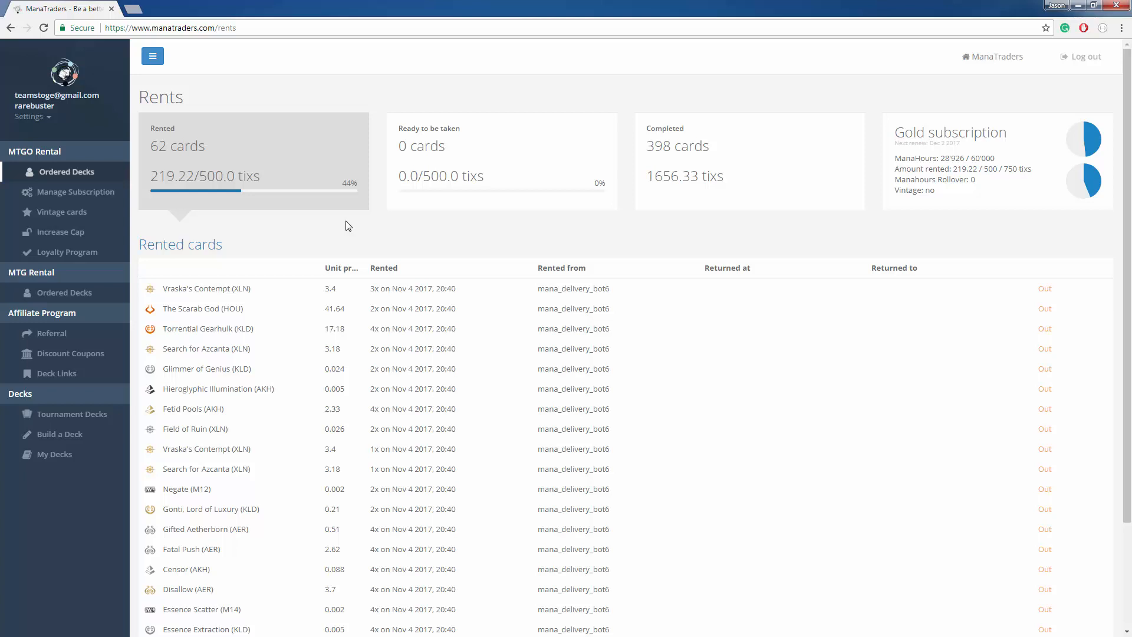
{"action": "left_click_drag", "start_coordinate": [968, 158], "coordinate": [1004, 157]}
{"action": "left_click_drag", "start_coordinate": [966, 158], "coordinate": [940, 158]}
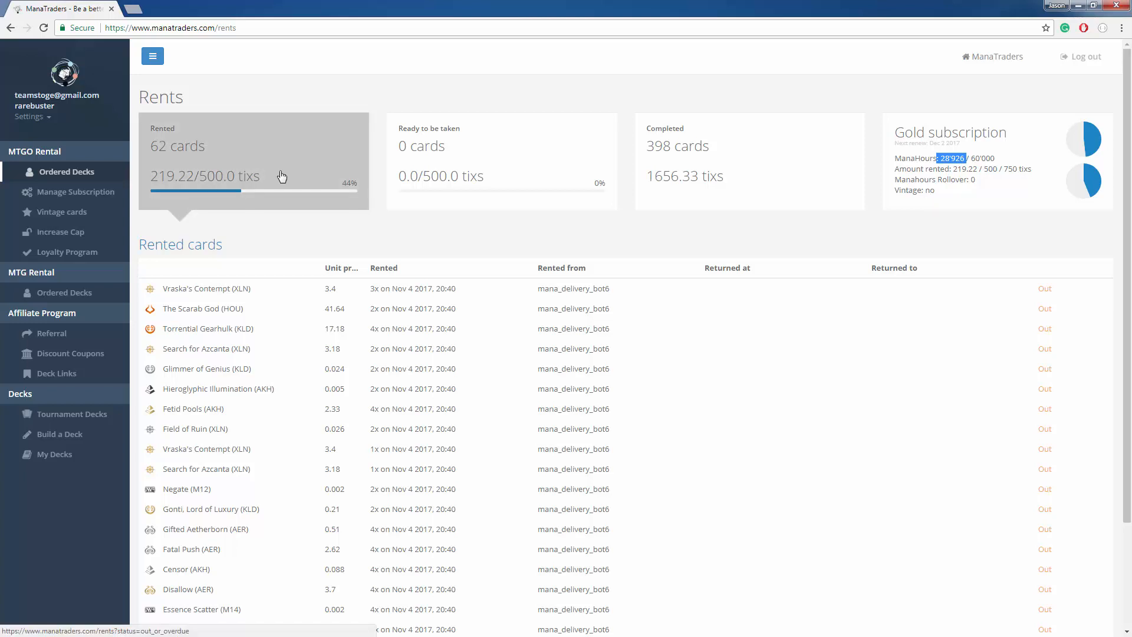
Filter Magic Online trade classifieds to ManaTraders posts and select the open Return3 bot.
{"action": "key", "text": "alt+Tab"}
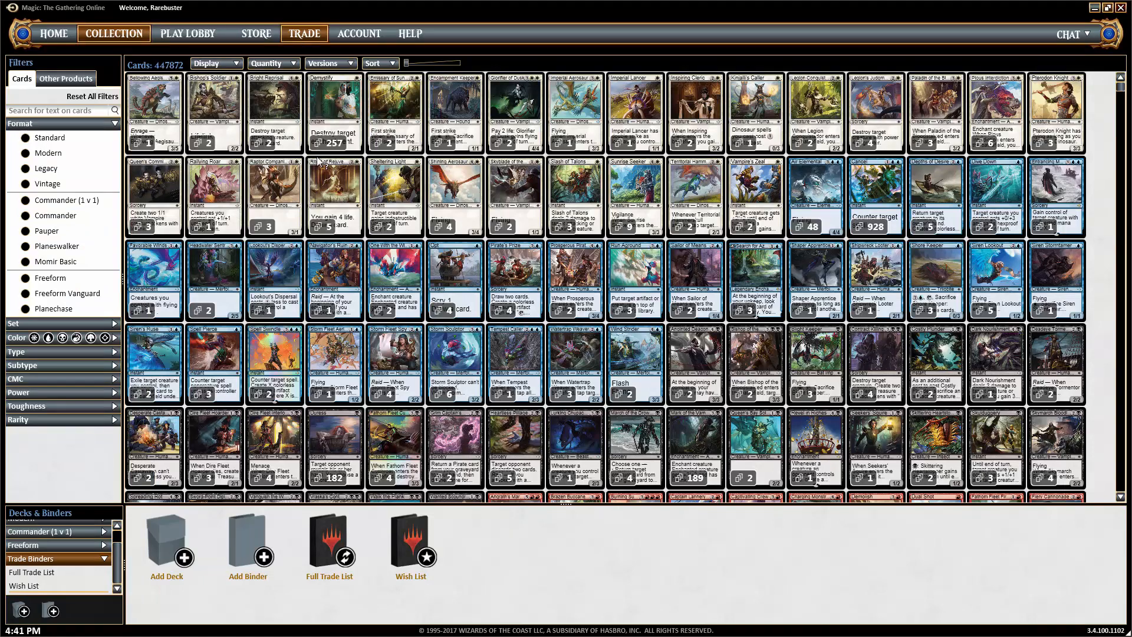
{"action": "left_click", "coordinate": [304, 33]}
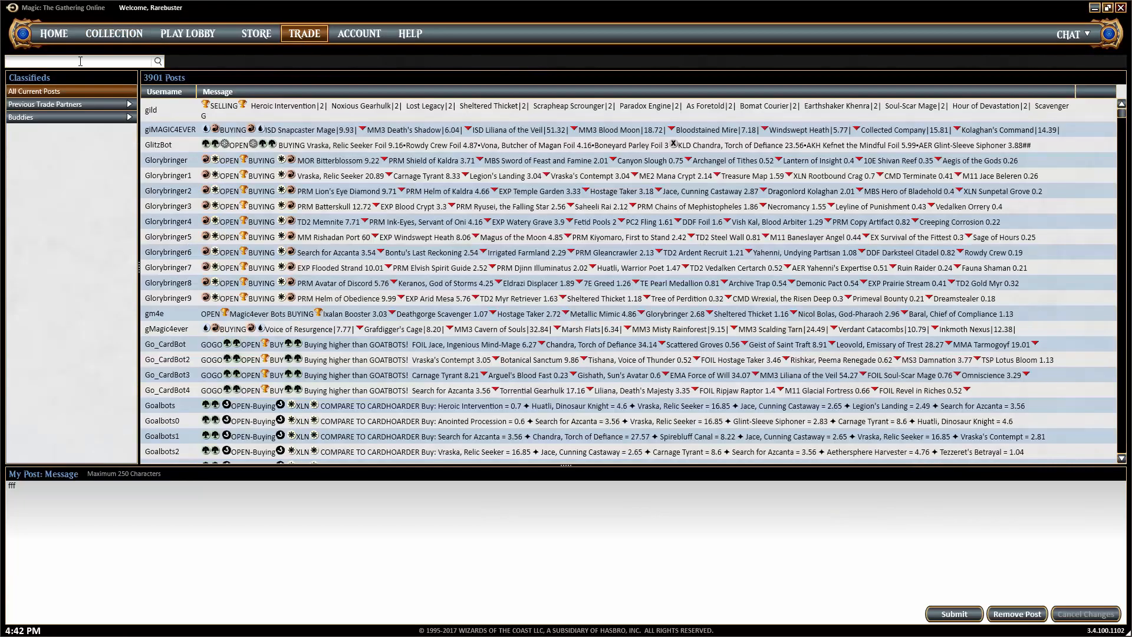
{"action": "type", "text": "Manatraders_"}
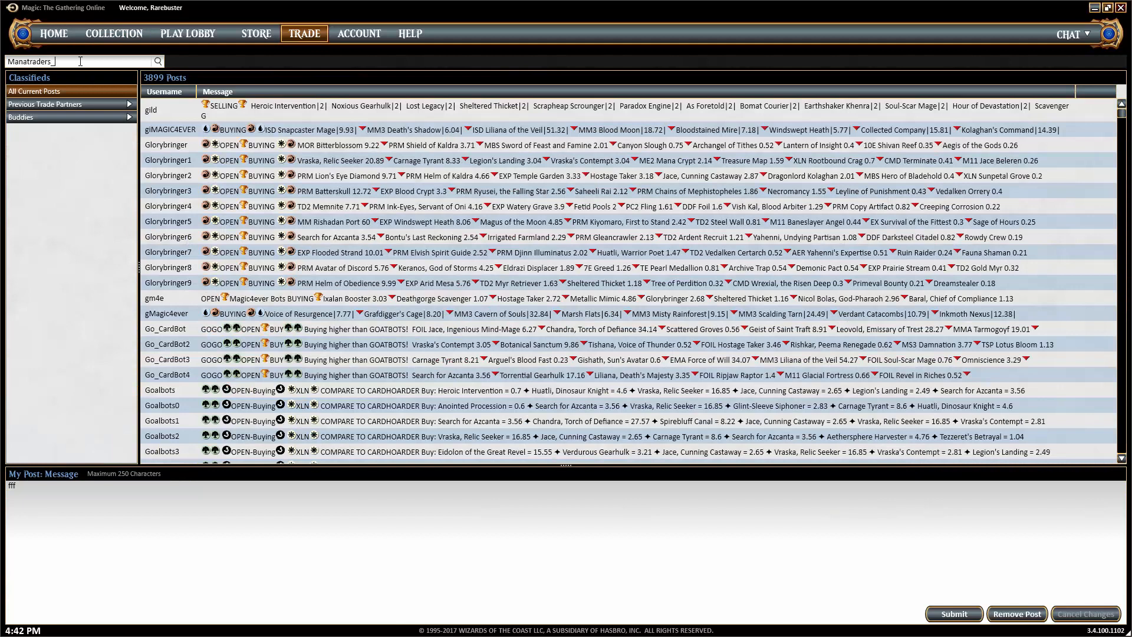
{"action": "key", "text": "Return"}
{"action": "mouse_move", "coordinate": [426, 199]}
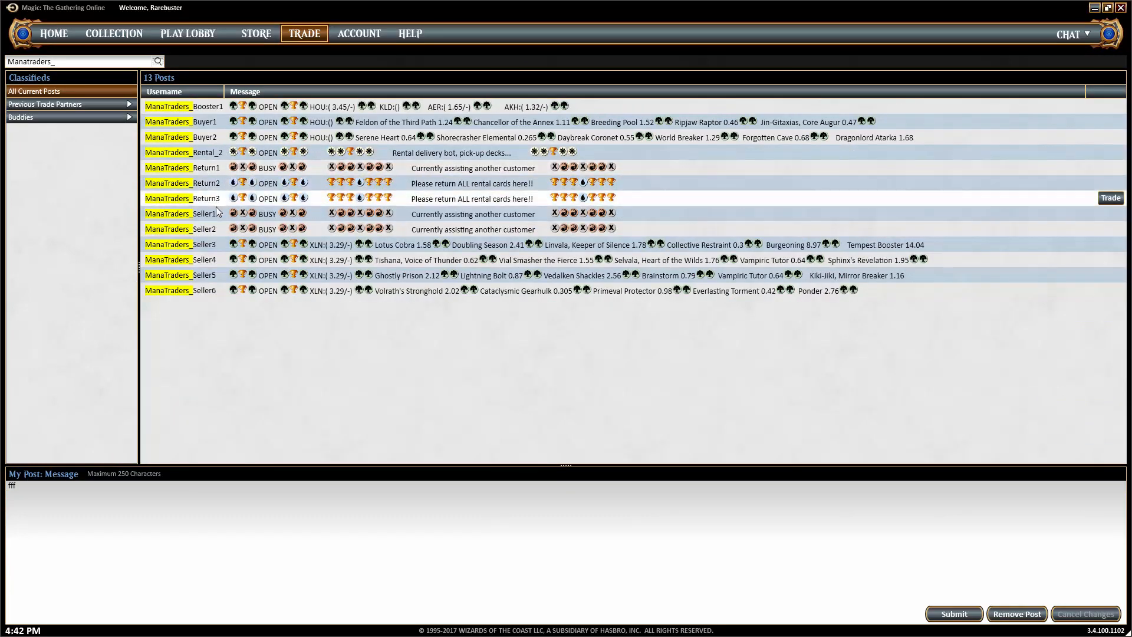
{"action": "left_click", "coordinate": [218, 205]}
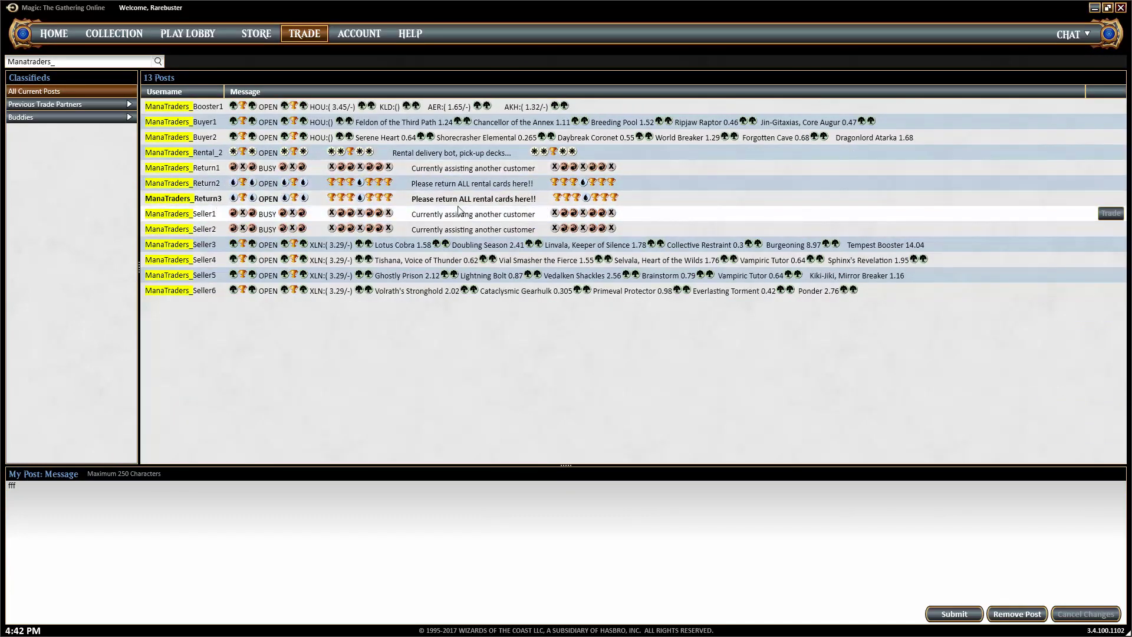
Trade all 62 rented cards back to ManaTraders_Return3, then minimise the game client.
{"action": "double_click", "coordinate": [425, 197]}
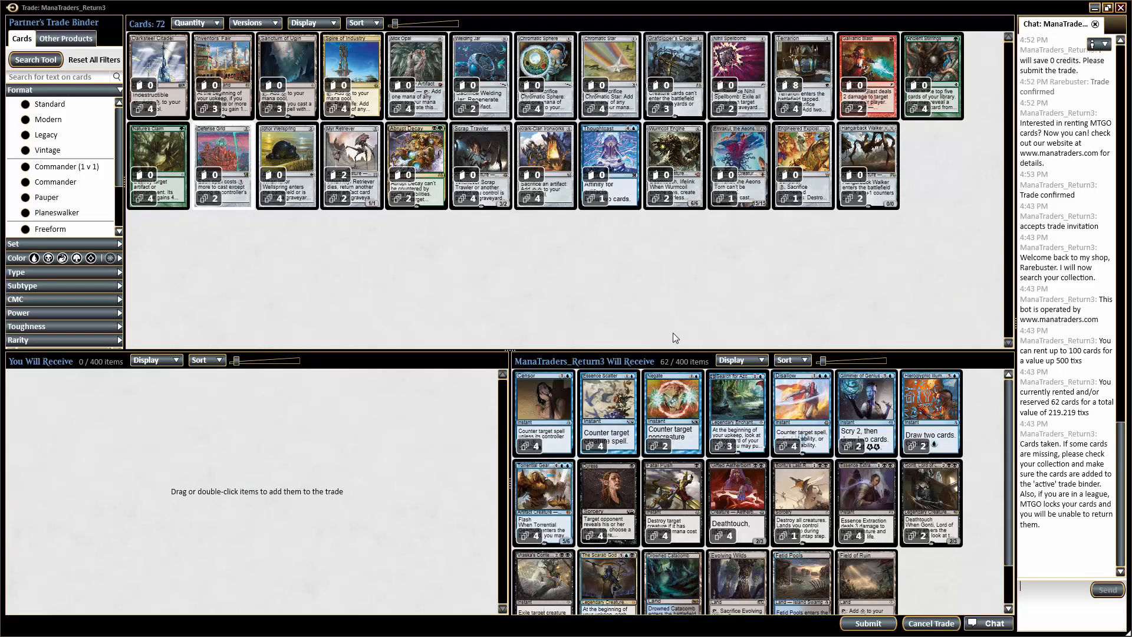
{"action": "left_click", "coordinate": [869, 624]}
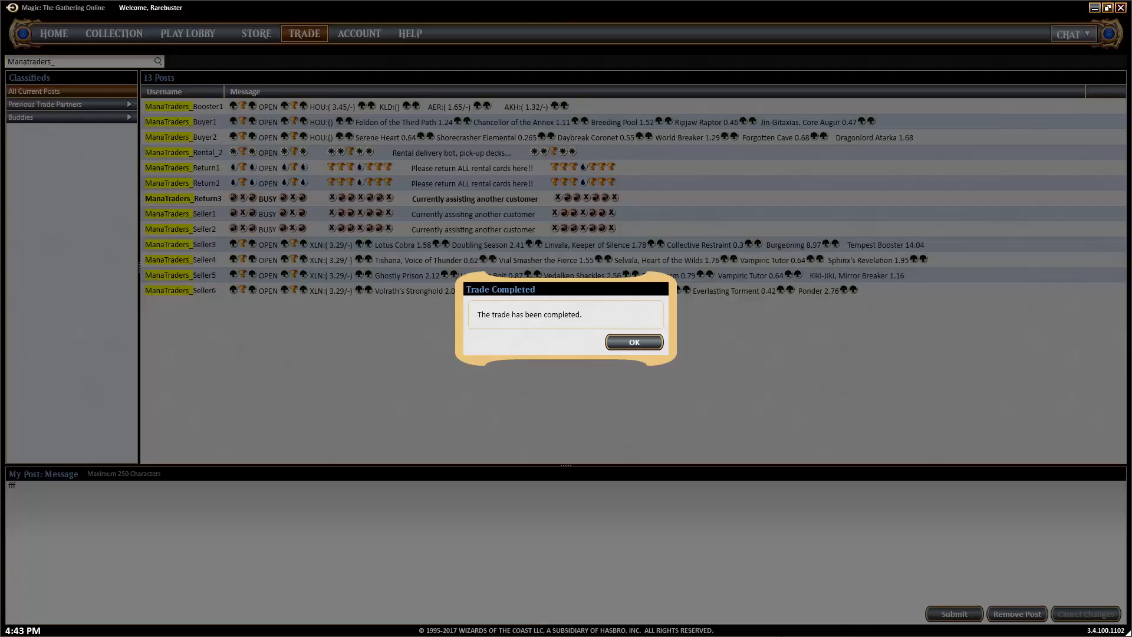
{"action": "left_click", "coordinate": [637, 343]}
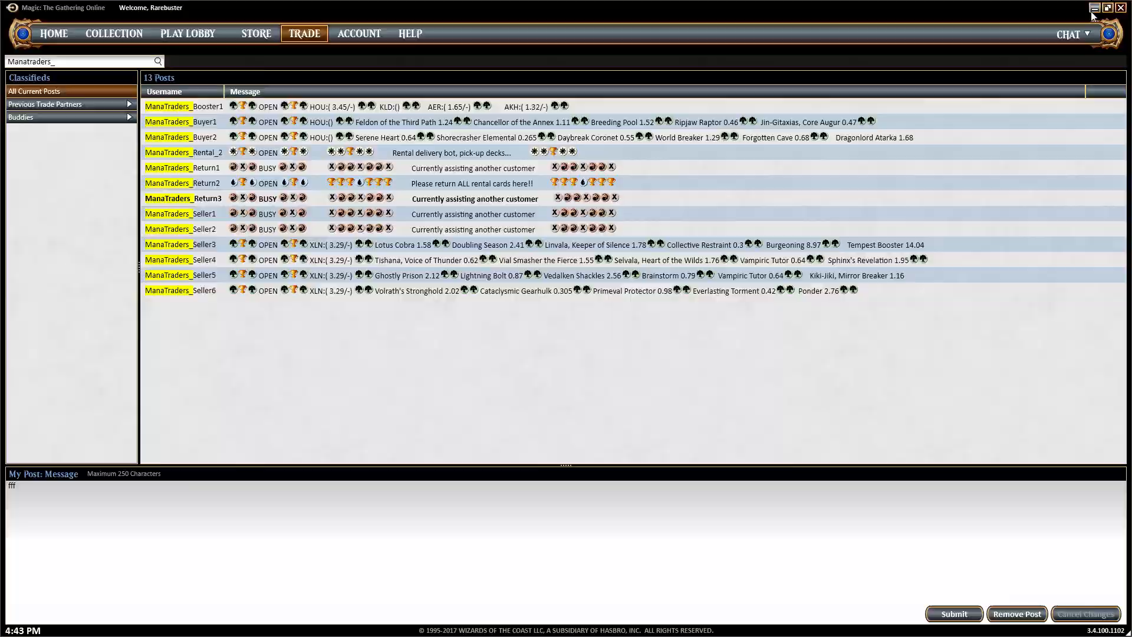
{"action": "left_click", "coordinate": [1094, 14]}
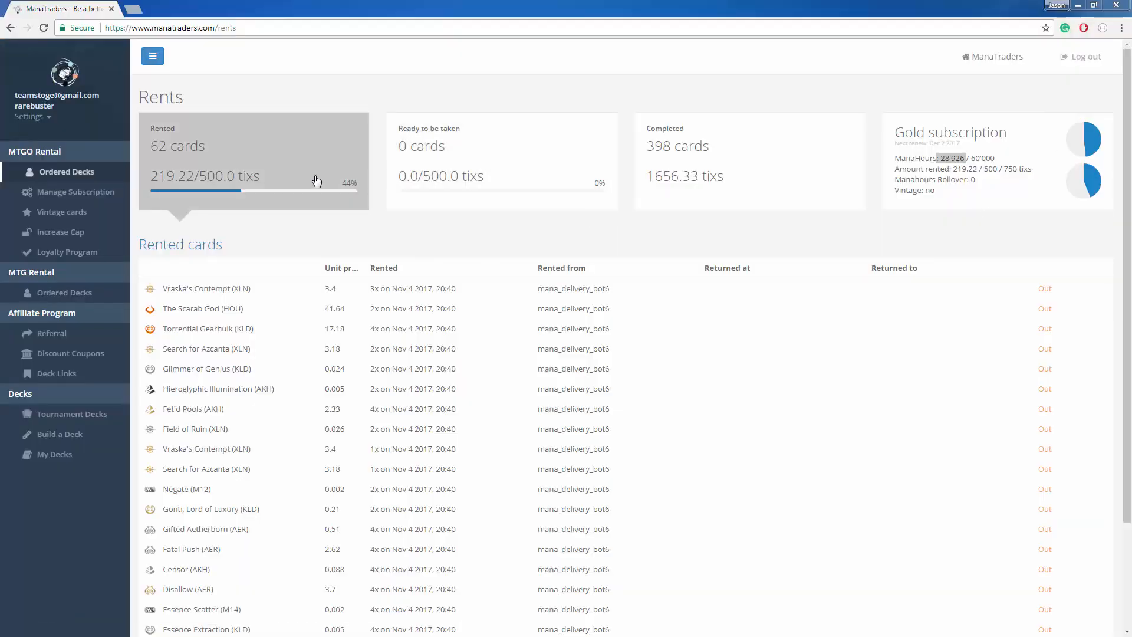
Reload the Rents page to show 0 cards out and list the cards returned to manatraders_return3.
{"action": "left_click", "coordinate": [44, 27]}
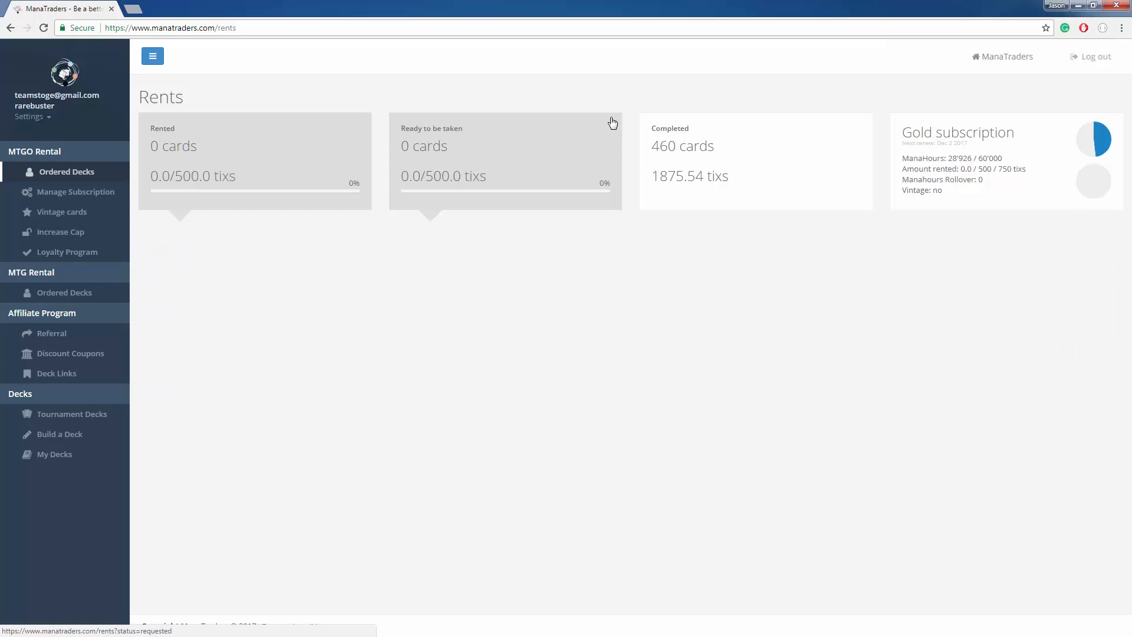
{"action": "left_click", "coordinate": [712, 178]}
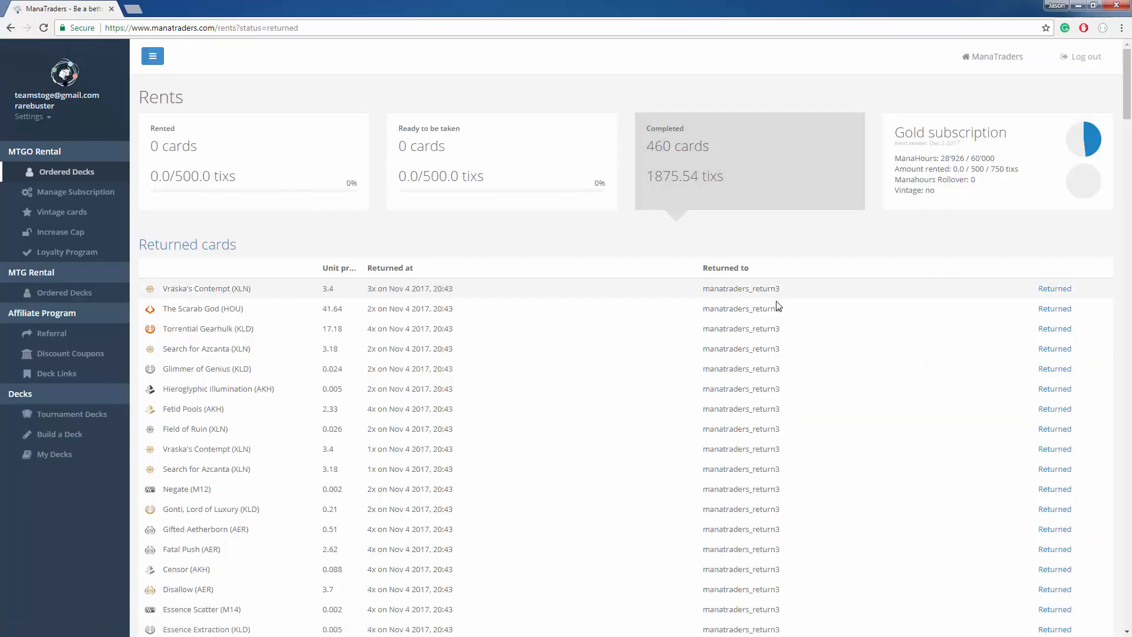
{"action": "scroll", "coordinate": [394, 199], "scroll_direction": "down", "scroll_amount": 1}
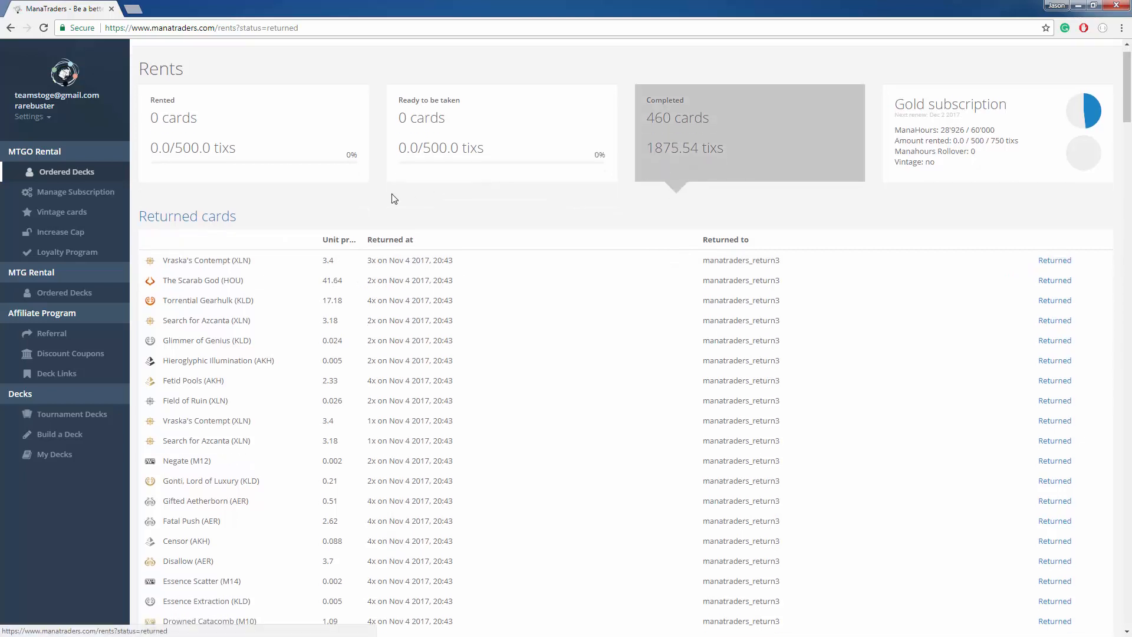
{"action": "scroll", "coordinate": [393, 198], "scroll_direction": "up", "scroll_amount": 1}
{"action": "left_click_drag", "start_coordinate": [938, 115], "coordinate": [864, 192]}
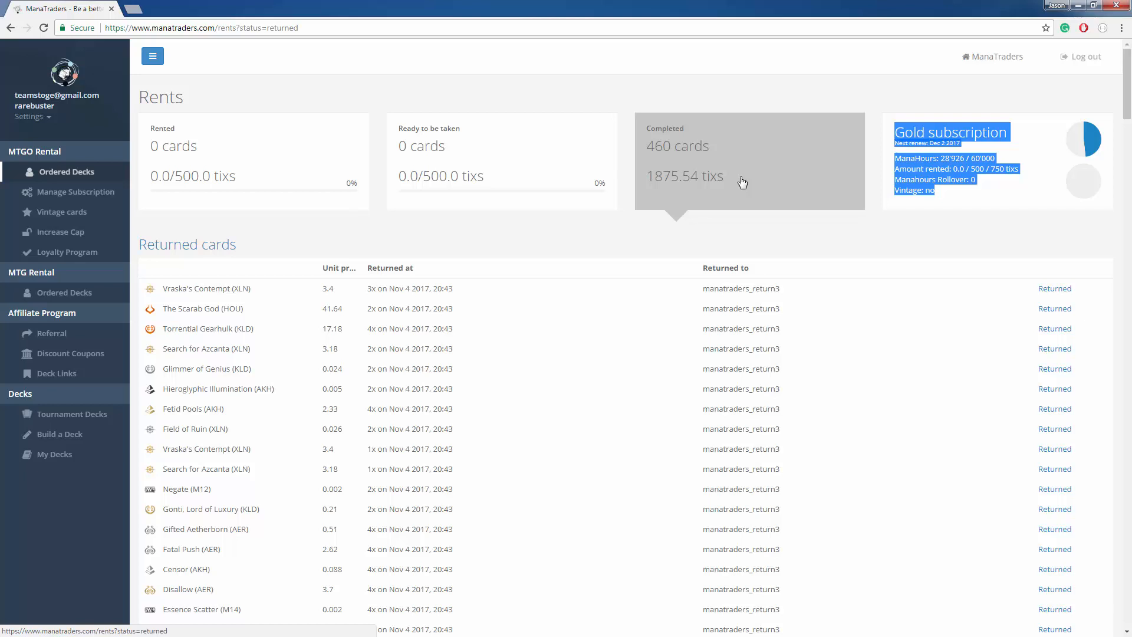
{"action": "left_click", "coordinate": [268, 101]}
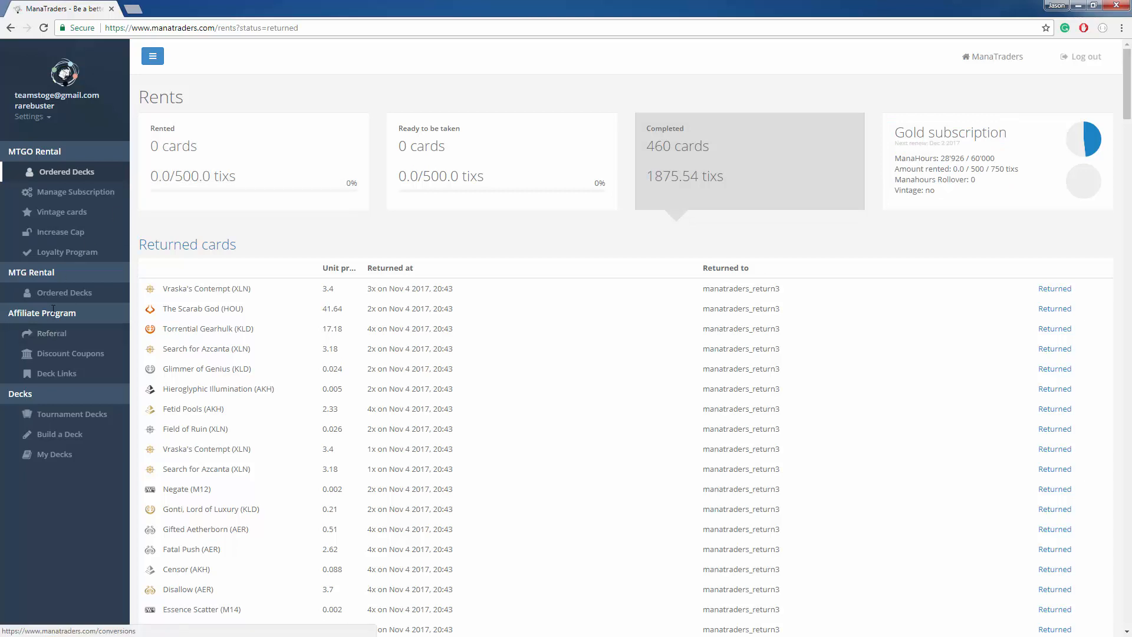
View the Increase Max Cap page's 750 tix limit, then go to Manage Subscription.
{"action": "left_click", "coordinate": [60, 233]}
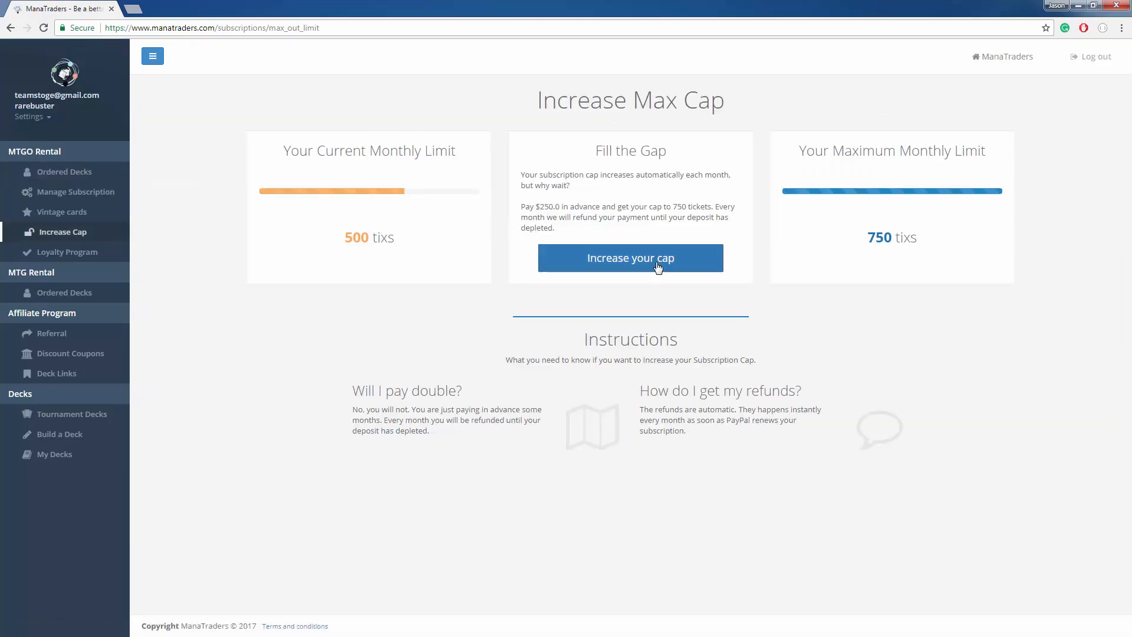
{"action": "left_click_drag", "start_coordinate": [877, 240], "coordinate": [616, 277]}
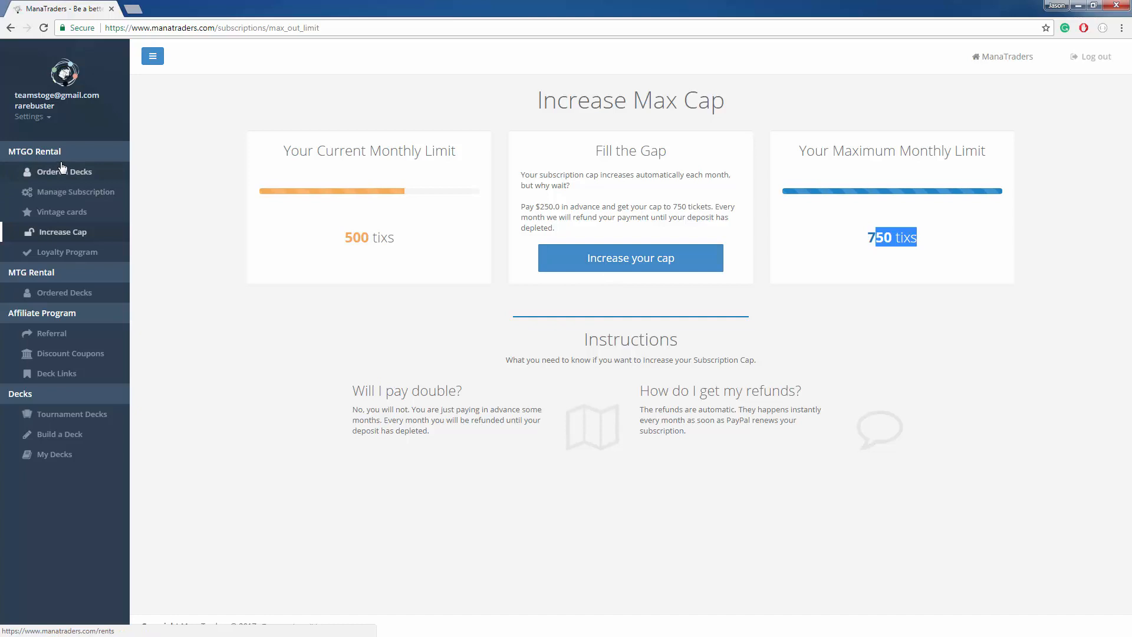
{"action": "left_click", "coordinate": [83, 193]}
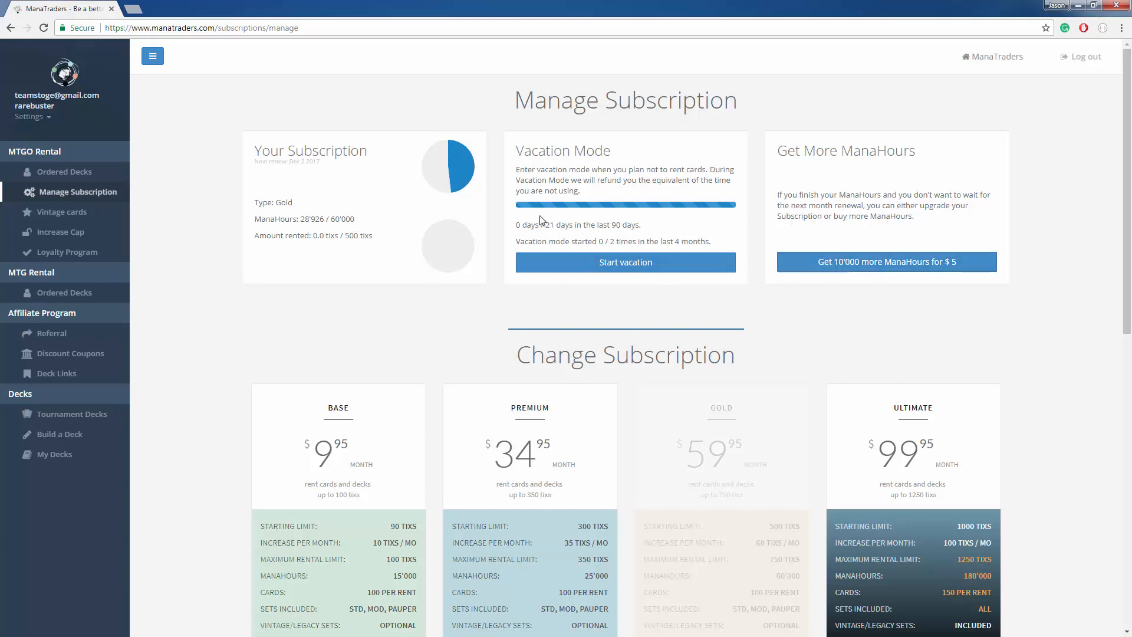
{"action": "scroll", "coordinate": [460, 276], "scroll_direction": "down", "scroll_amount": 3}
{"action": "scroll", "coordinate": [477, 292], "scroll_direction": "down", "scroll_amount": 3}
{"action": "scroll", "coordinate": [600, 399], "scroll_direction": "down", "scroll_amount": 2}
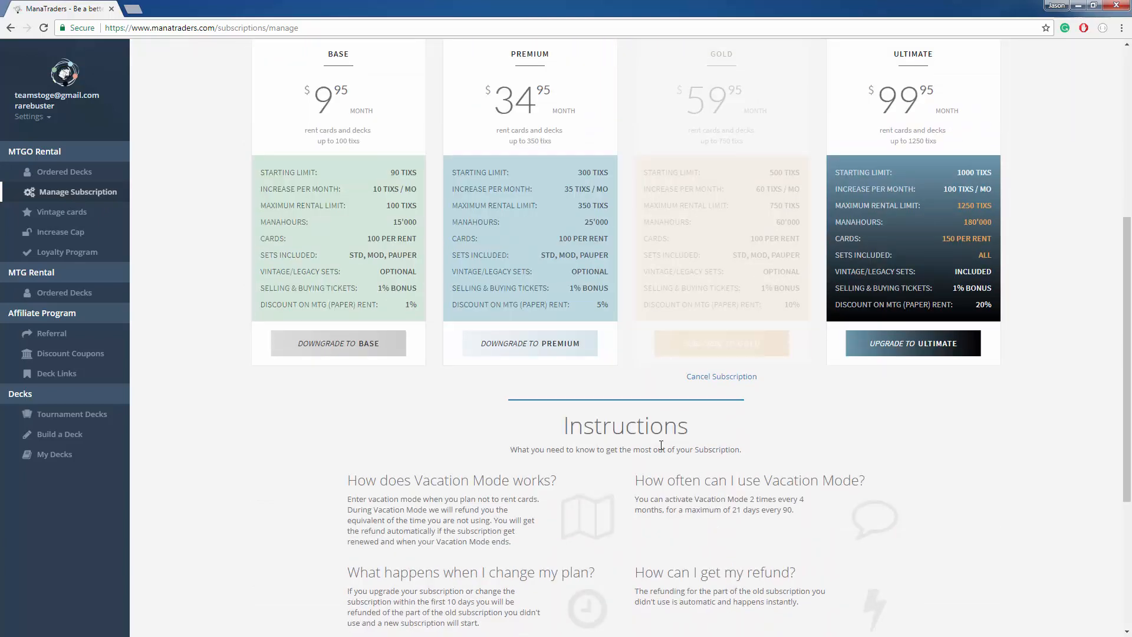
{"action": "scroll", "coordinate": [600, 418], "scroll_direction": "down", "scroll_amount": 2}
{"action": "scroll", "coordinate": [600, 417], "scroll_direction": "down", "scroll_amount": 3}
{"action": "scroll", "coordinate": [599, 417], "scroll_direction": "down", "scroll_amount": 2}
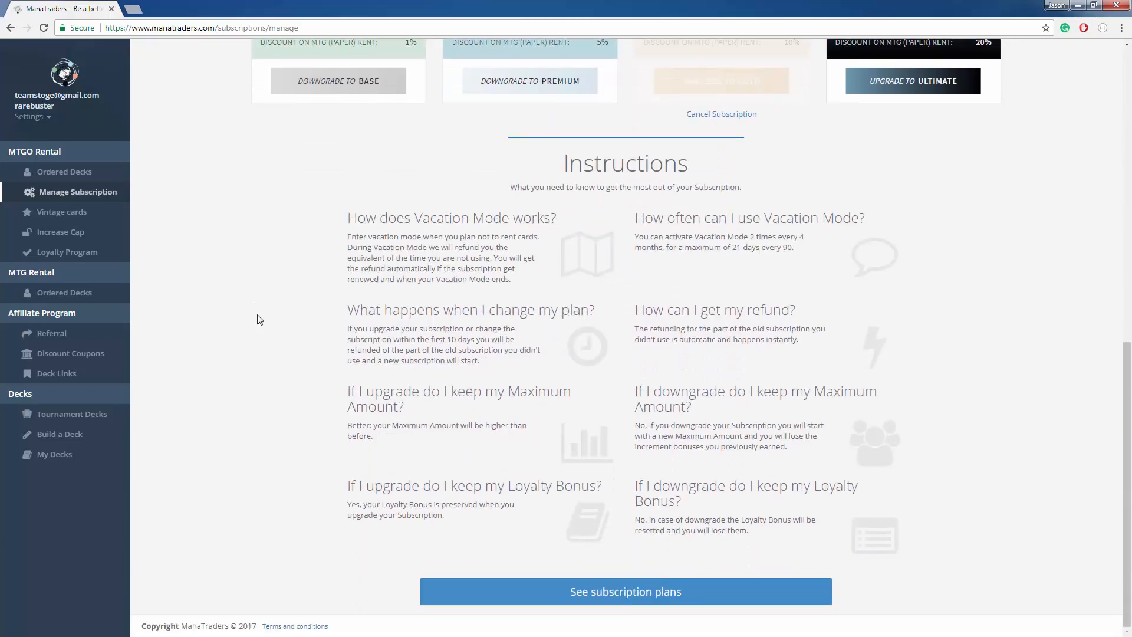
Browse the Loyalty Program monthly rewards, noting the Month 3 monthly cost.
{"action": "left_click", "coordinate": [68, 253]}
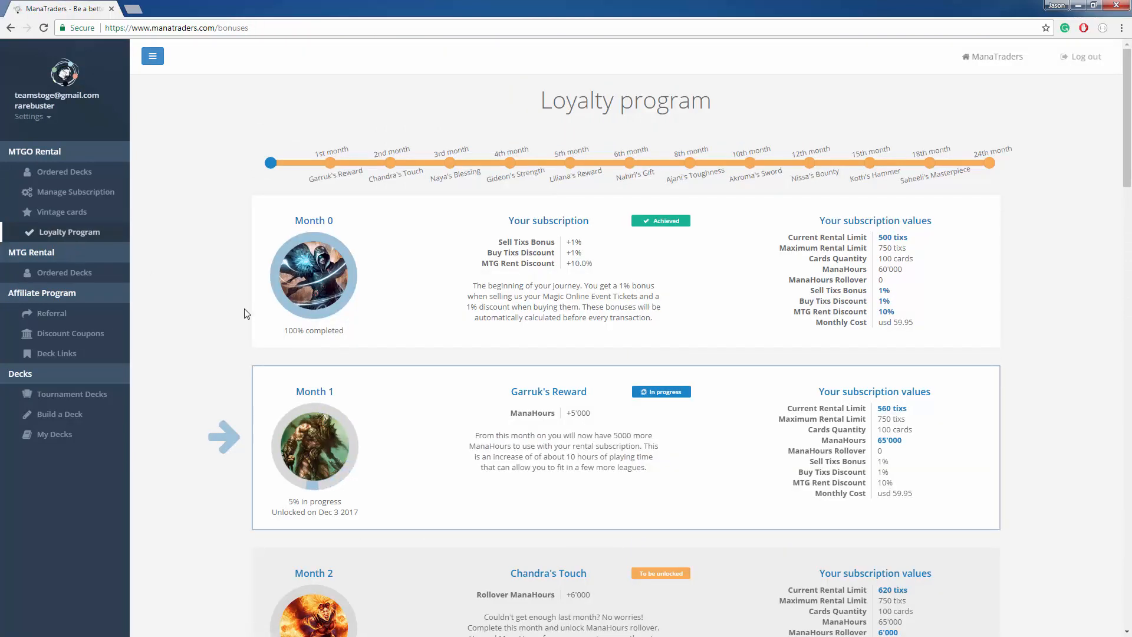
{"action": "scroll", "coordinate": [257, 330], "scroll_direction": "down", "scroll_amount": 2}
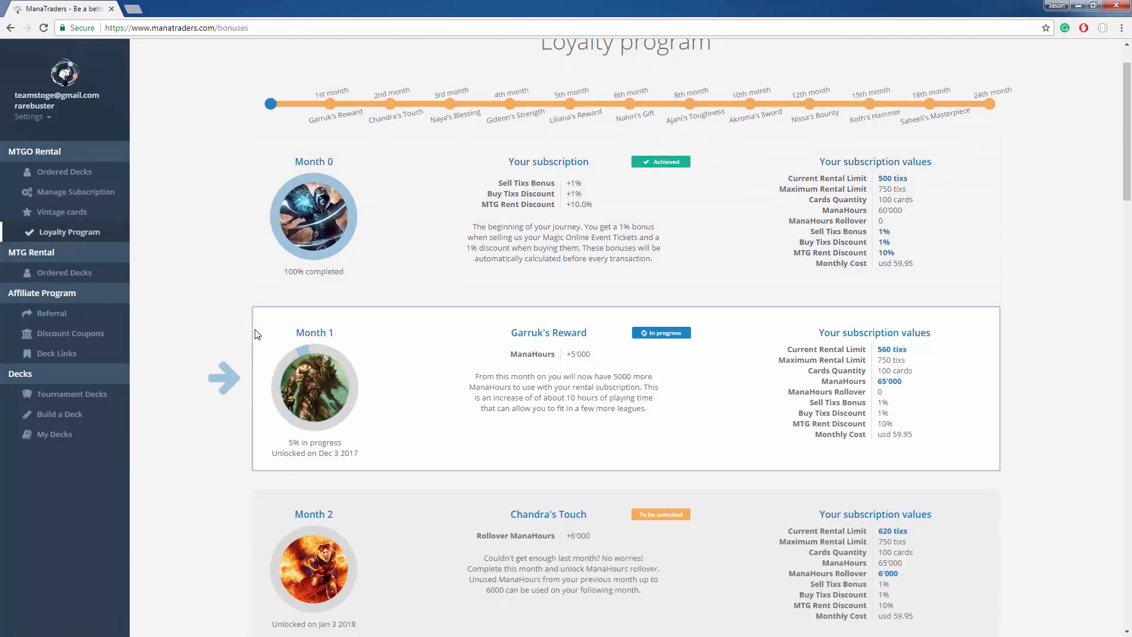
{"action": "scroll", "coordinate": [255, 333], "scroll_direction": "down", "scroll_amount": 1}
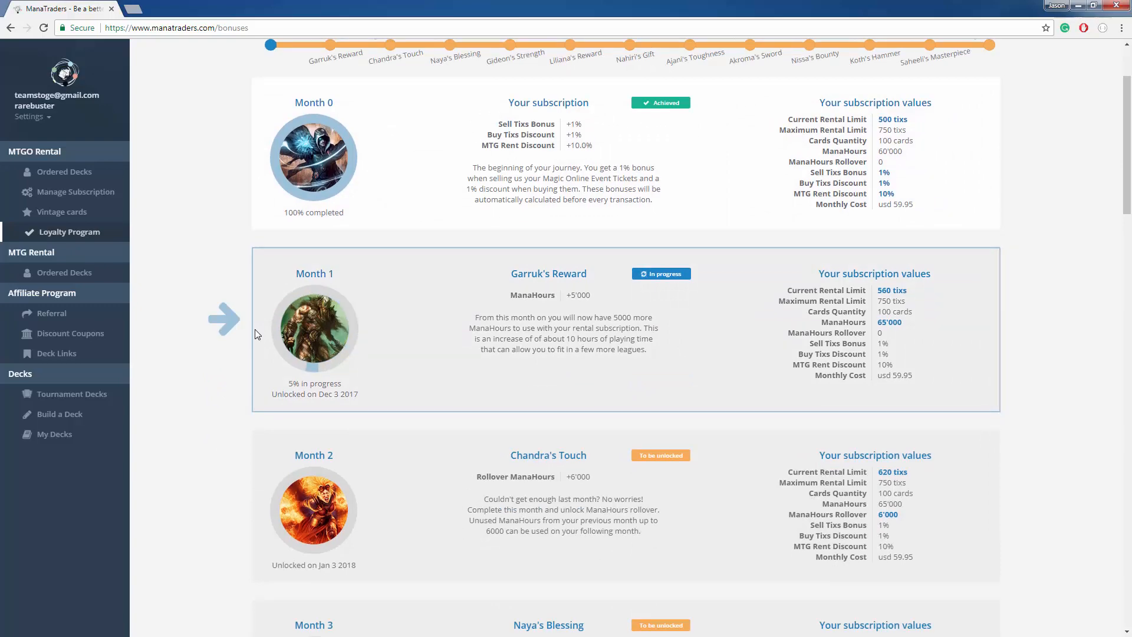
{"action": "scroll", "coordinate": [255, 333], "scroll_direction": "down", "scroll_amount": 2}
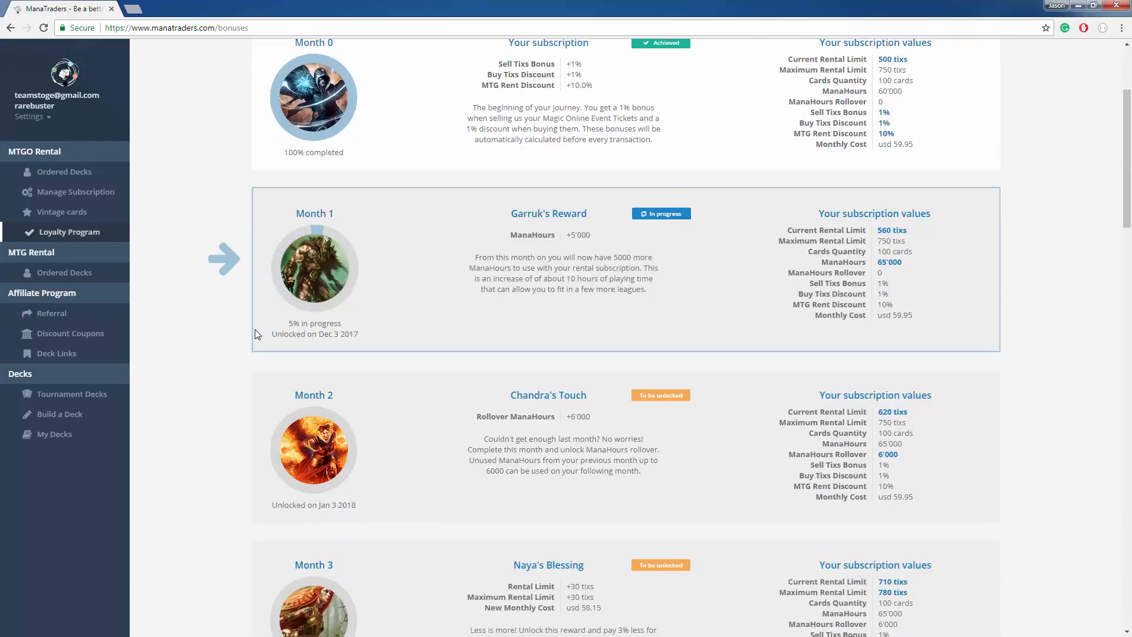
{"action": "scroll", "coordinate": [255, 333], "scroll_direction": "down", "scroll_amount": 1}
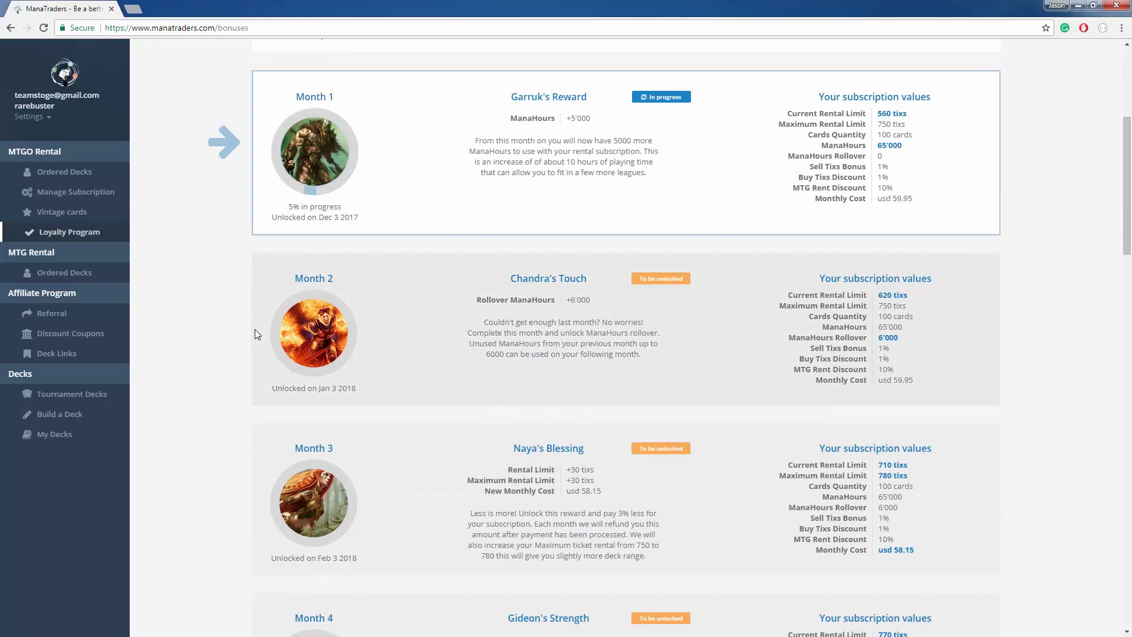
{"action": "scroll", "coordinate": [255, 333], "scroll_direction": "down", "scroll_amount": 2}
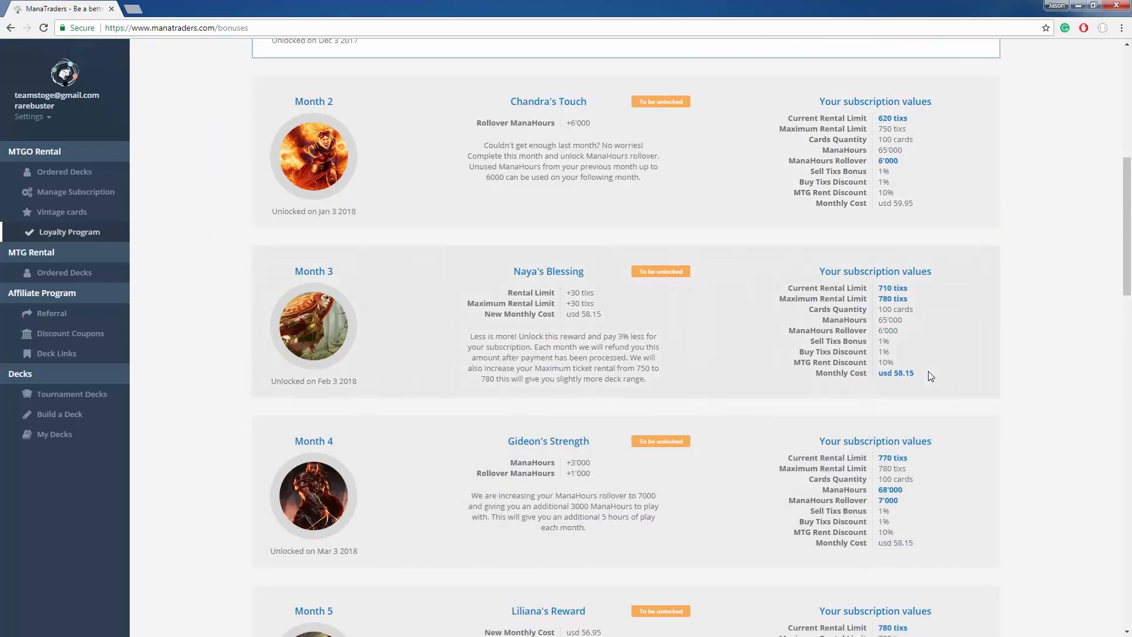
{"action": "left_click_drag", "start_coordinate": [916, 372], "coordinate": [885, 372]}
{"action": "scroll", "coordinate": [895, 429], "scroll_direction": "down", "scroll_amount": 2}
{"action": "scroll", "coordinate": [893, 439], "scroll_direction": "down", "scroll_amount": 5}
{"action": "scroll", "coordinate": [920, 460], "scroll_direction": "down", "scroll_amount": 8}
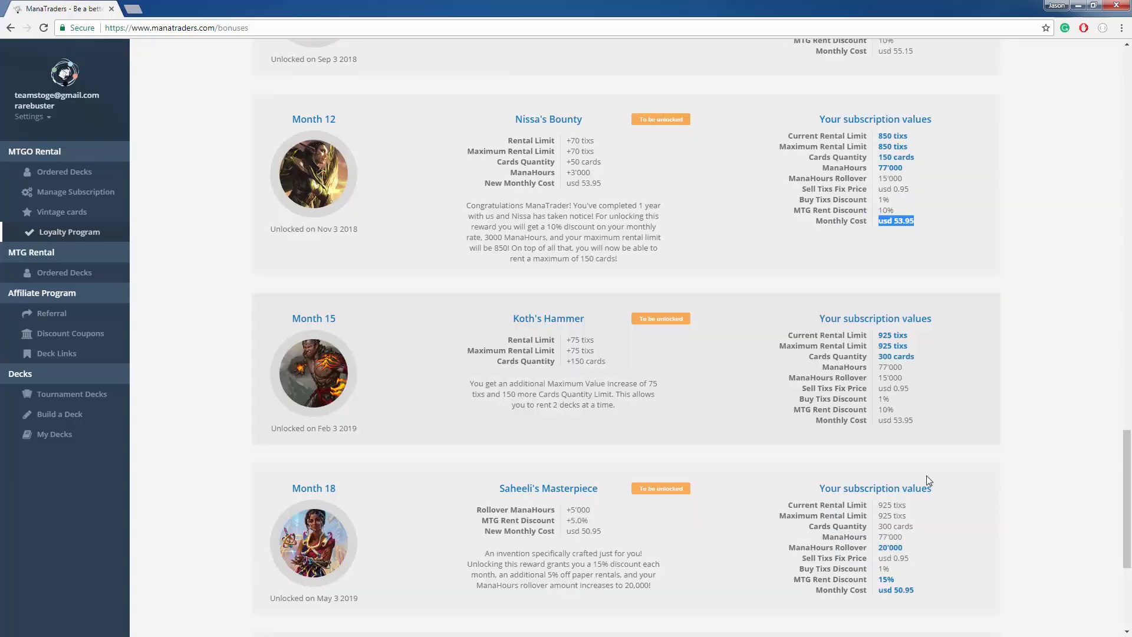
{"action": "scroll", "coordinate": [566, 354], "scroll_direction": "up", "scroll_amount": 5}
Review the Referral Program earnings table, noting the 5 tix Ultimate monthly reward.
{"action": "left_click", "coordinate": [53, 313]}
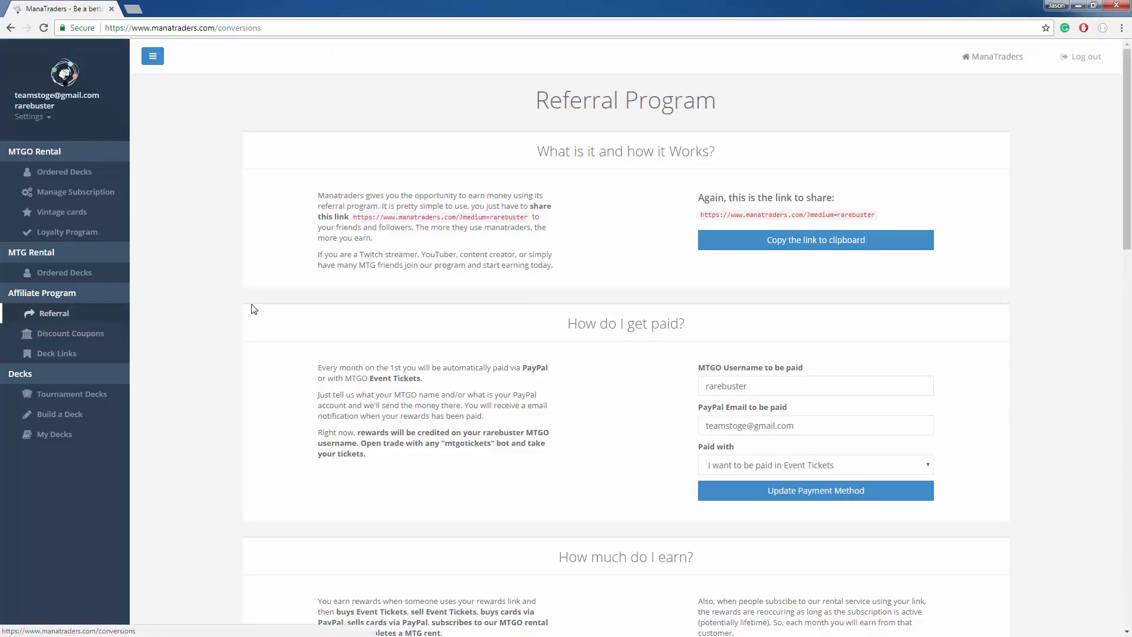
{"action": "scroll", "coordinate": [398, 322], "scroll_direction": "down", "scroll_amount": 1}
{"action": "scroll", "coordinate": [397, 322], "scroll_direction": "down", "scroll_amount": 5}
{"action": "scroll", "coordinate": [973, 292], "scroll_direction": "down", "scroll_amount": 3}
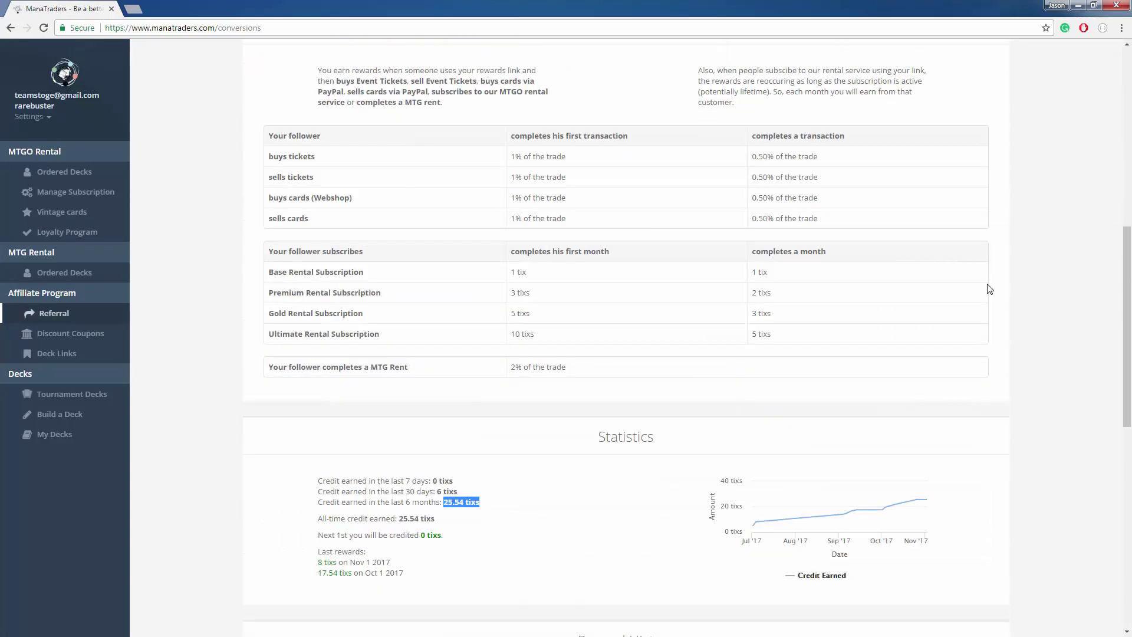
{"action": "scroll", "coordinate": [974, 293], "scroll_direction": "up", "scroll_amount": 4}
{"action": "scroll", "coordinate": [907, 304], "scroll_direction": "up", "scroll_amount": 3}
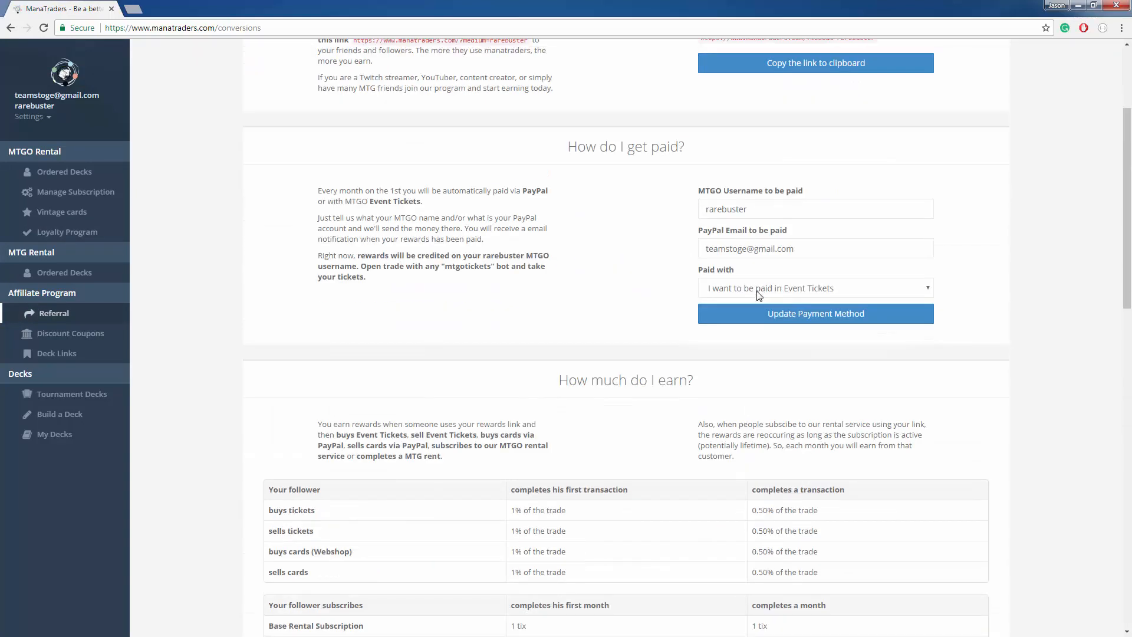
{"action": "scroll", "coordinate": [757, 297], "scroll_direction": "up", "scroll_amount": 2}
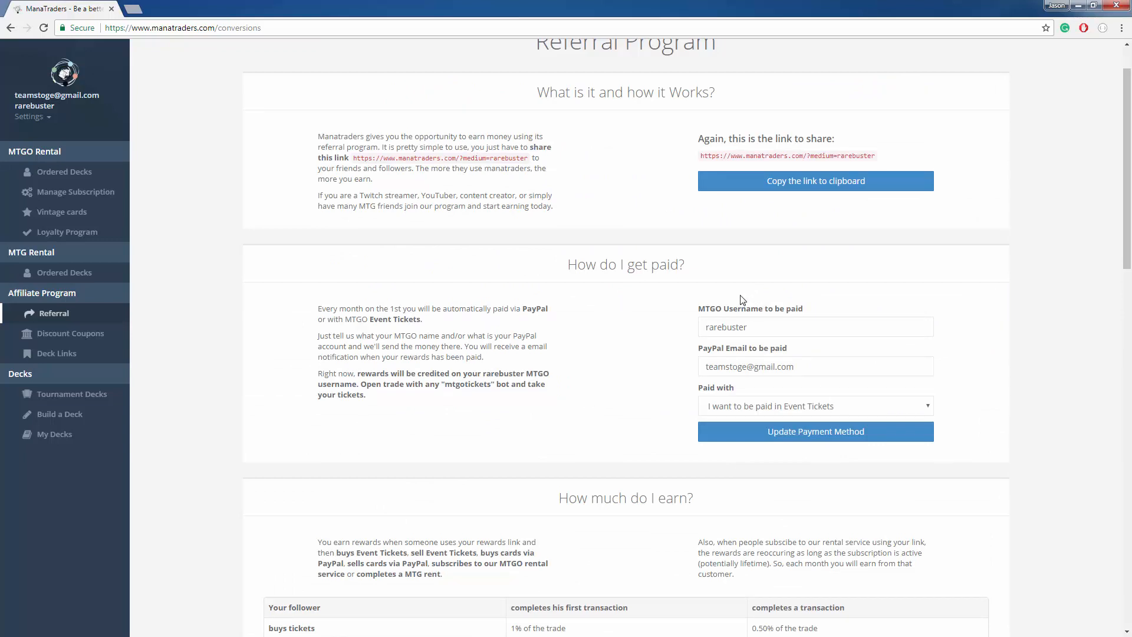
{"action": "scroll", "coordinate": [754, 295], "scroll_direction": "down", "scroll_amount": 3}
{"action": "double_click", "coordinate": [759, 511]}
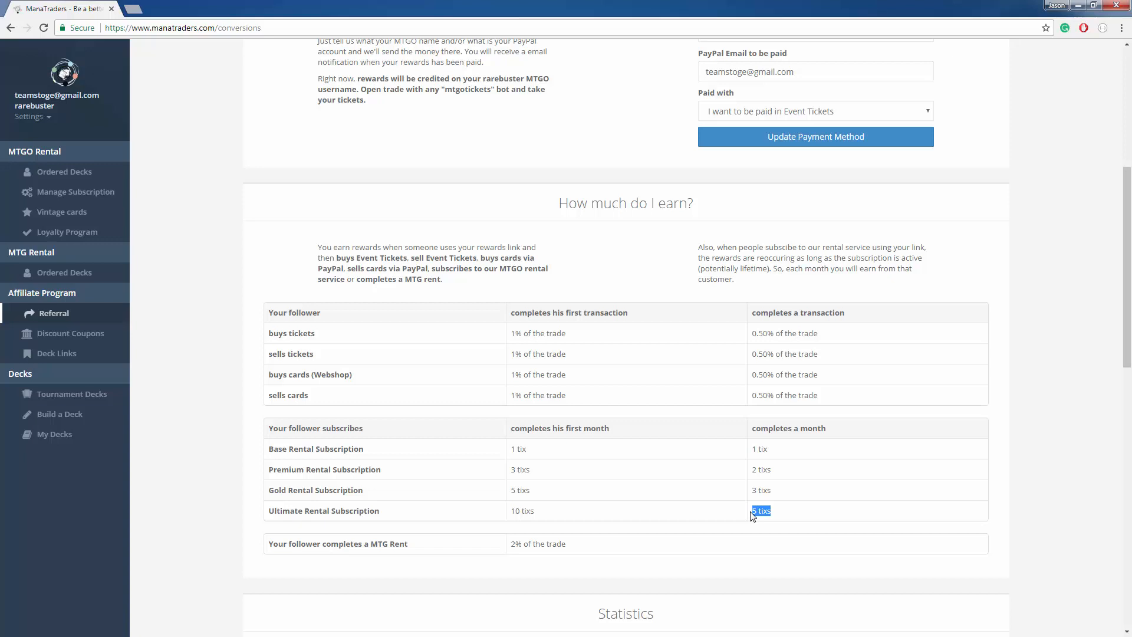
{"action": "scroll", "coordinate": [753, 513], "scroll_direction": "down", "scroll_amount": 1}
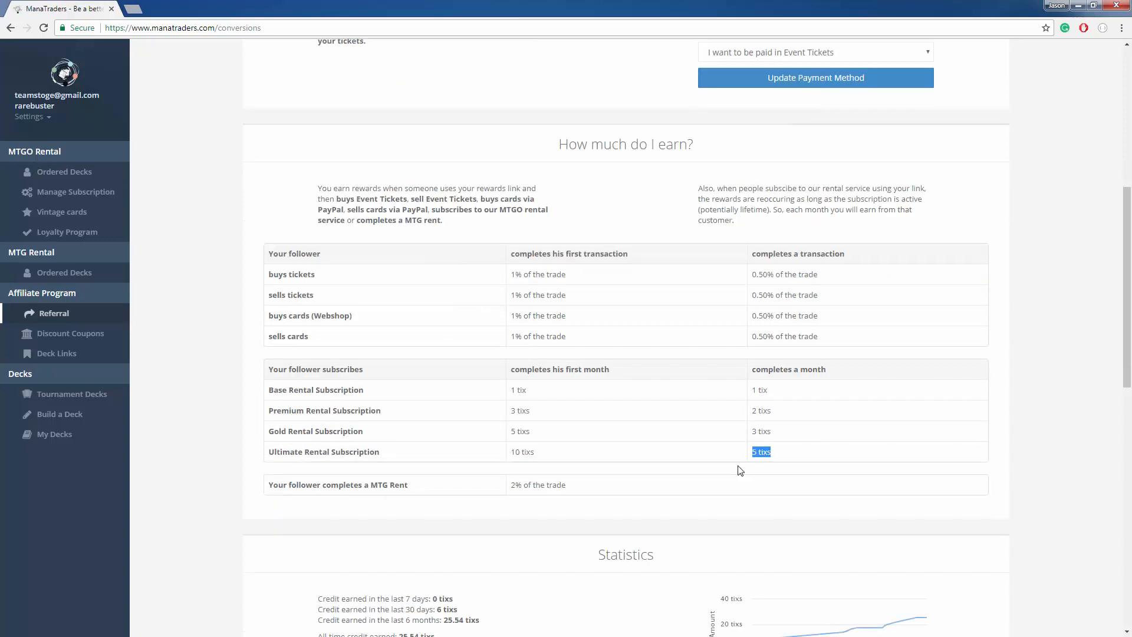
{"action": "scroll", "coordinate": [708, 474], "scroll_direction": "up", "scroll_amount": 2}
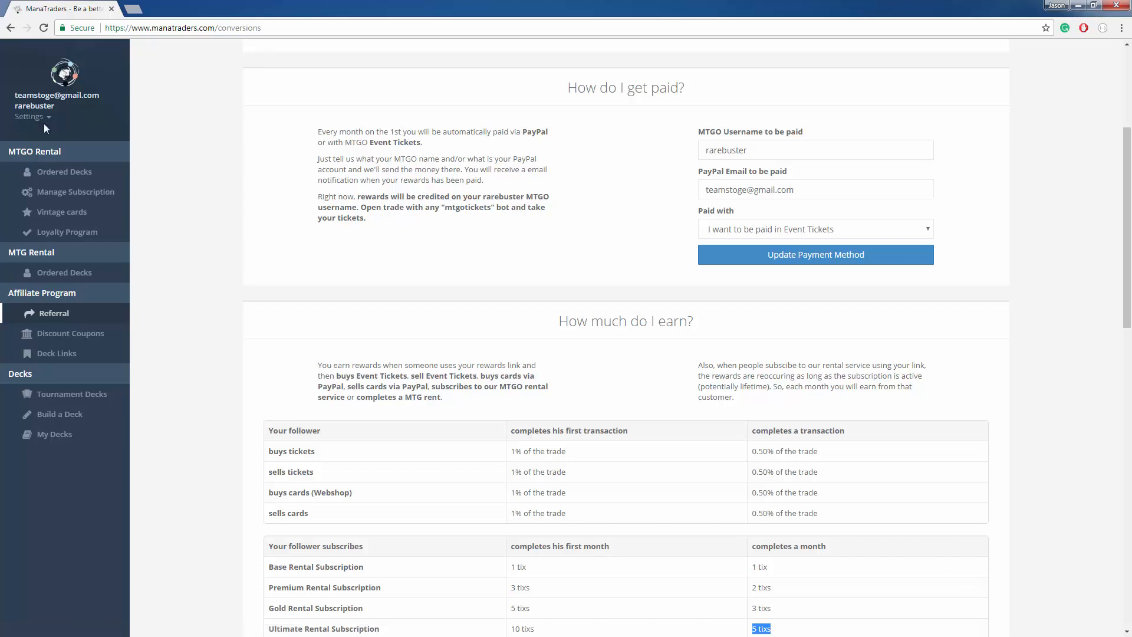
{"action": "scroll", "coordinate": [567, 354], "scroll_direction": "up", "scroll_amount": 5}
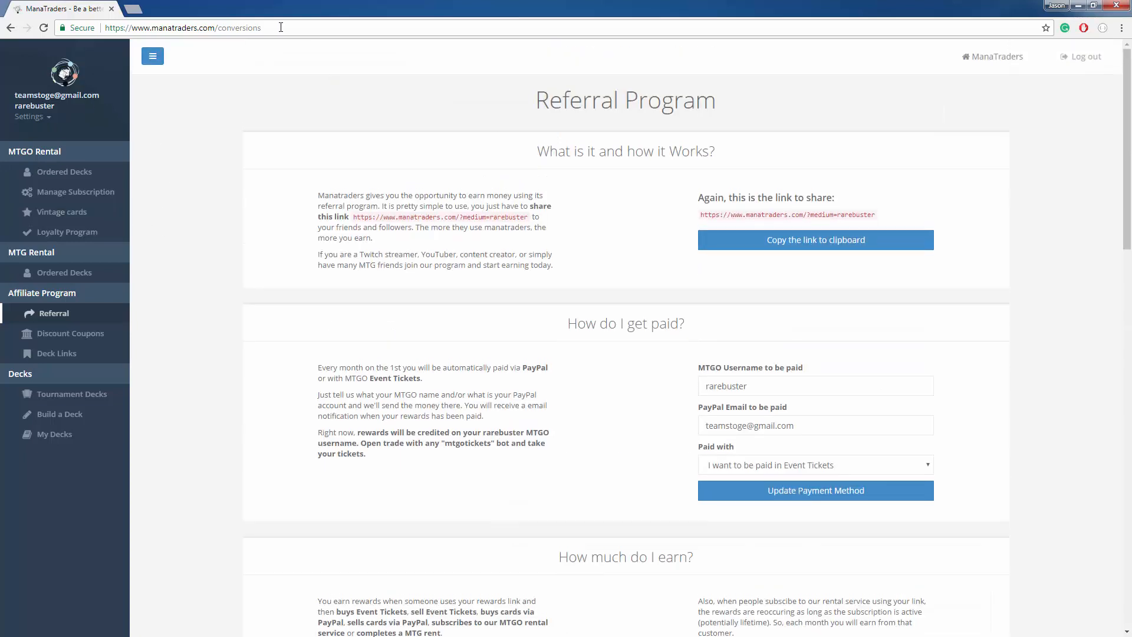
Strip /conversions from the address to load the homepage, then start 'Chat with our team'.
{"action": "left_click_drag", "start_coordinate": [262, 27], "coordinate": [215, 29]}
{"action": "key", "text": "BackSpace"}
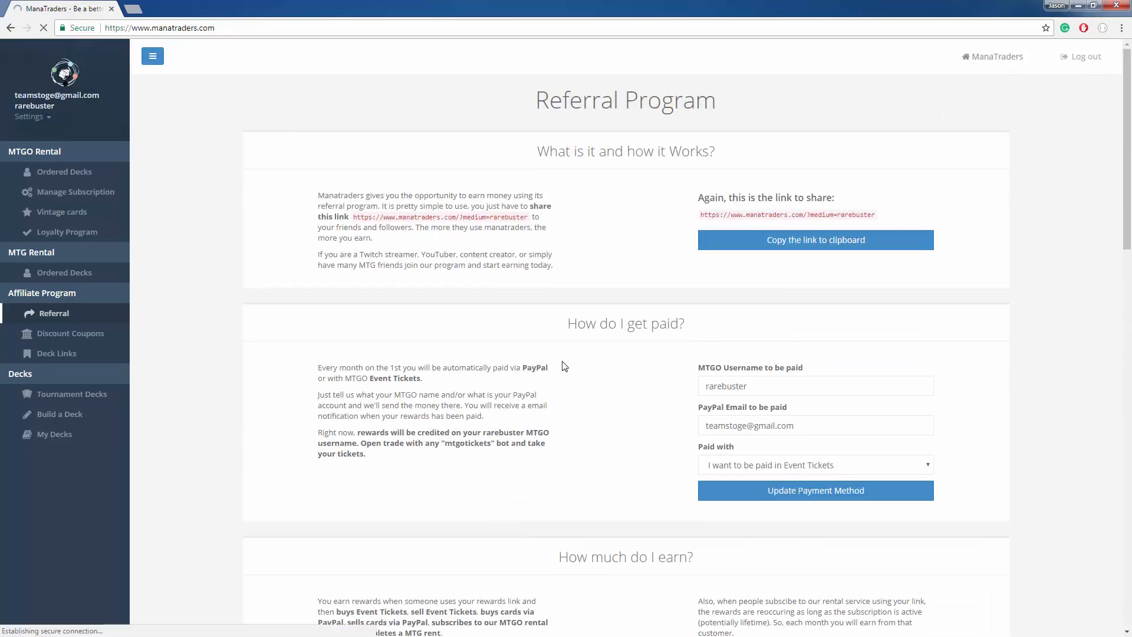
{"action": "key", "text": "Return"}
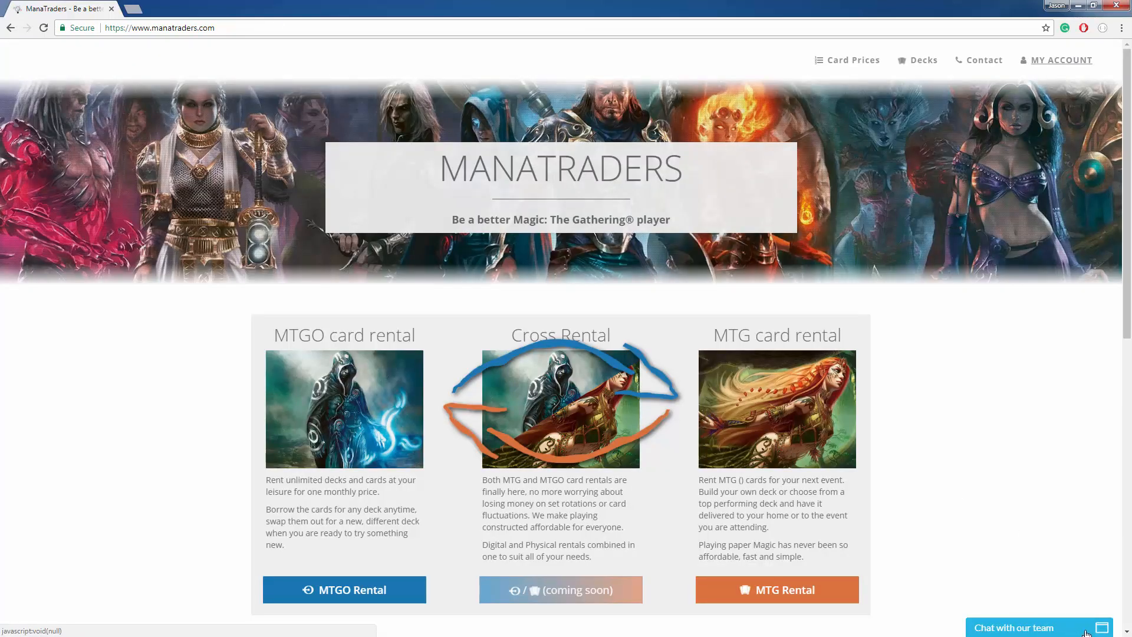
{"action": "left_click", "coordinate": [1088, 633]}
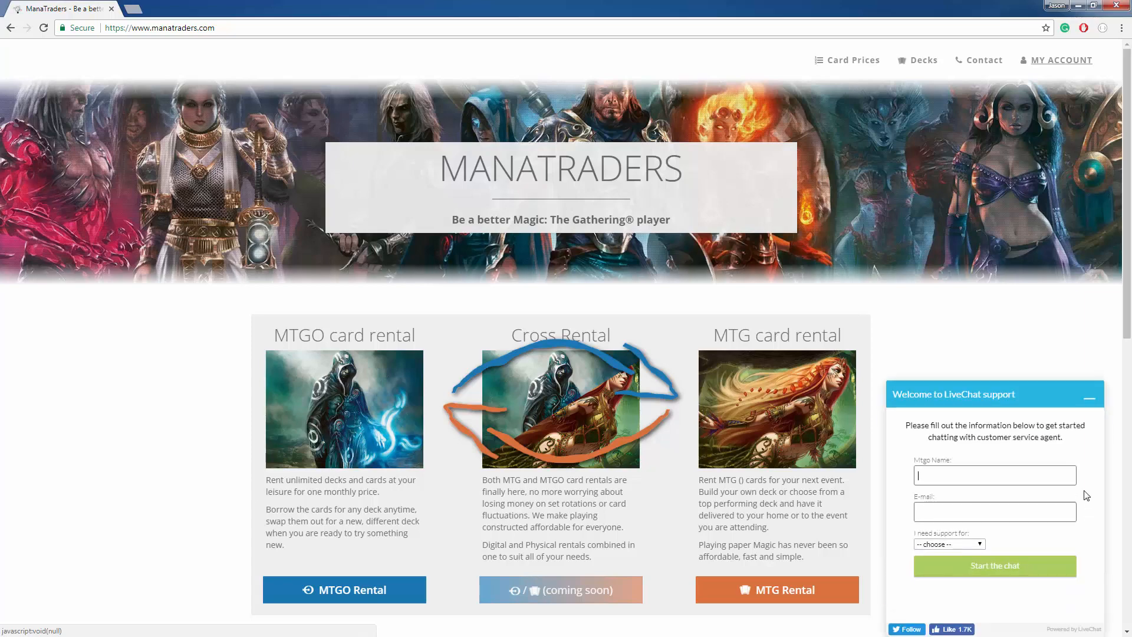